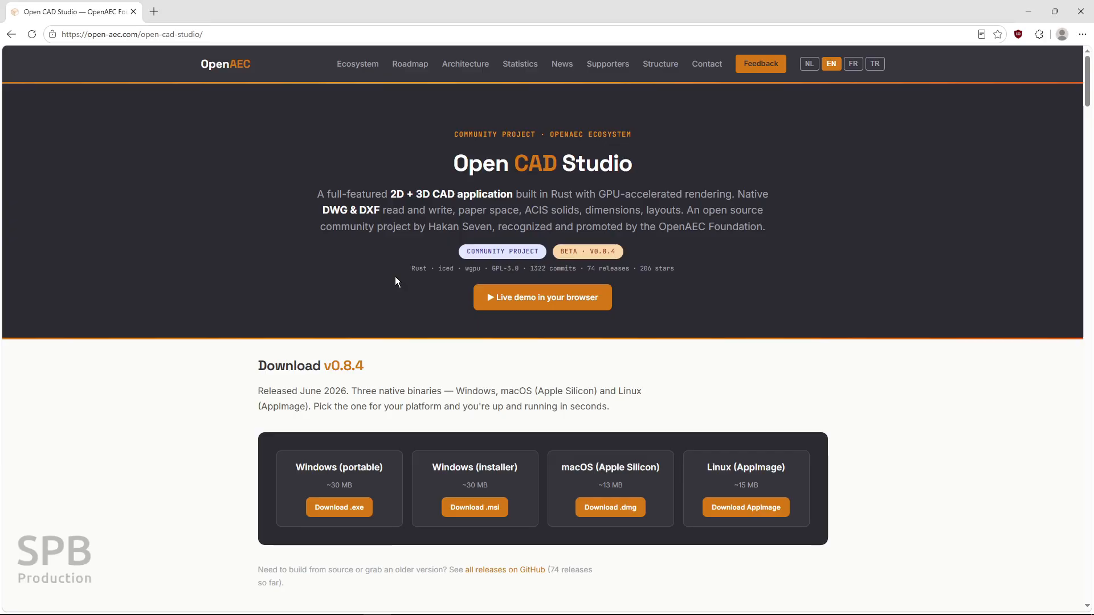
Switch from the browser to Open CAD Studio and create a new drawing
left_click(342, 368)
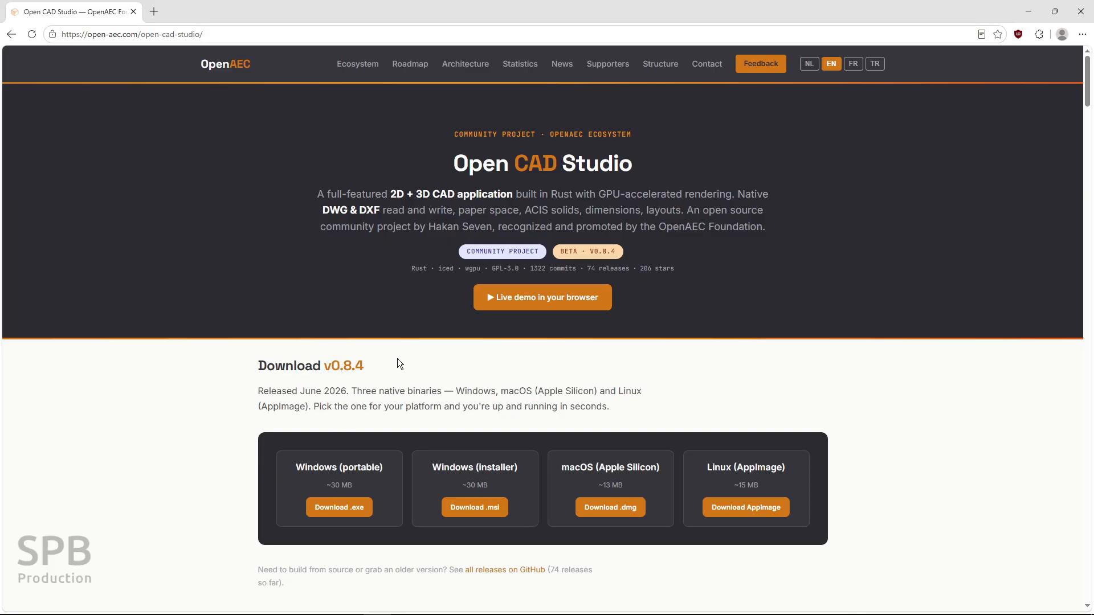
key("alt+Tab")
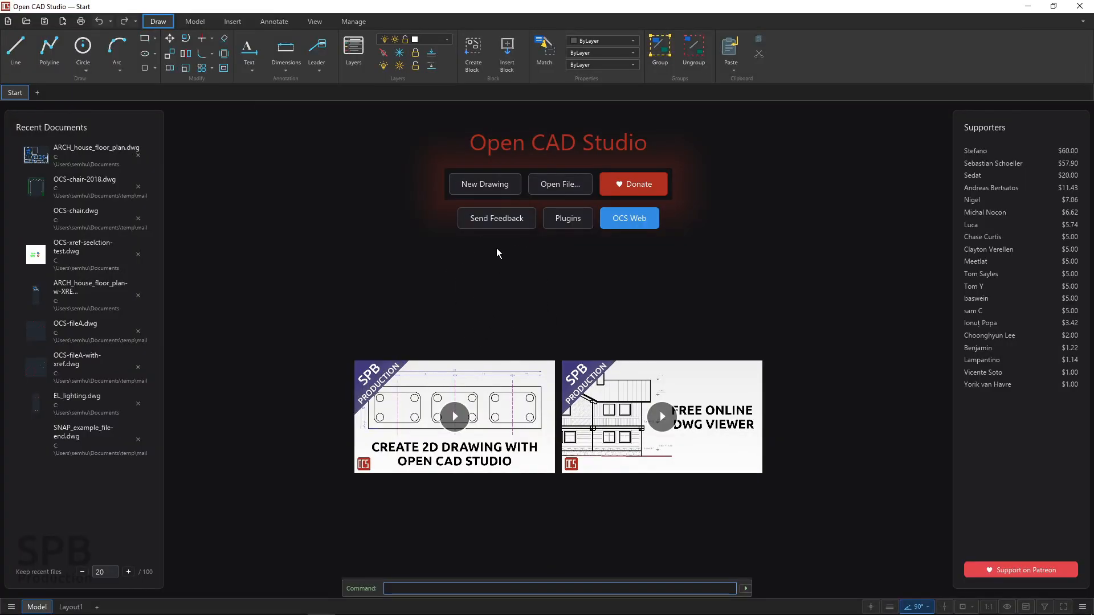
left_click(497, 190)
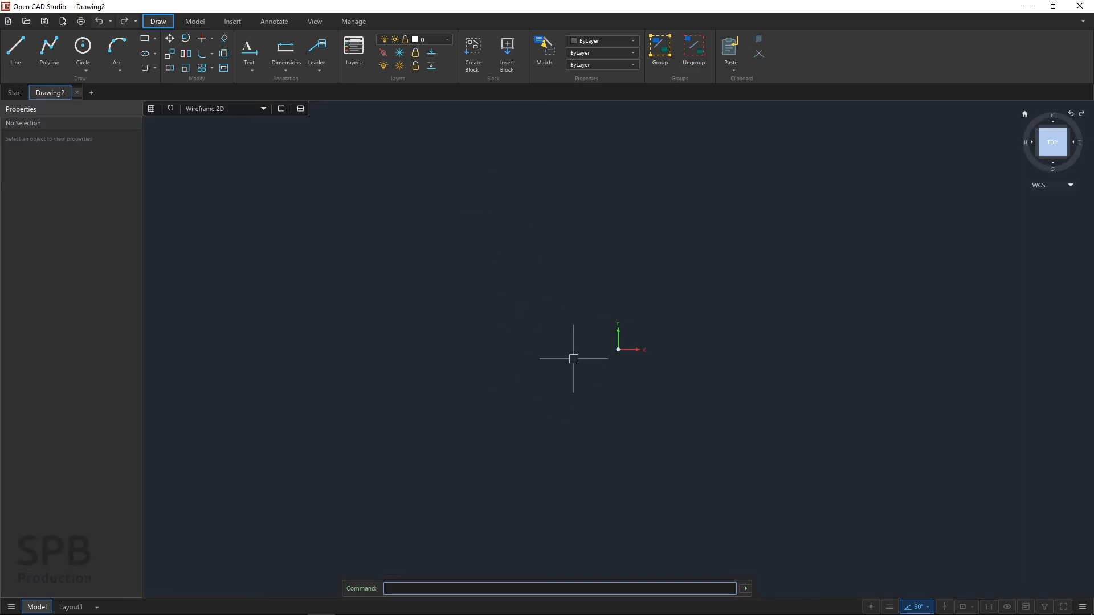
Switch to the OCS-chair.pdf reference to review the chair's dimensions, and return to the new drawing in Open CAD Studio
left_click(63, 89)
key("alt+Tab")
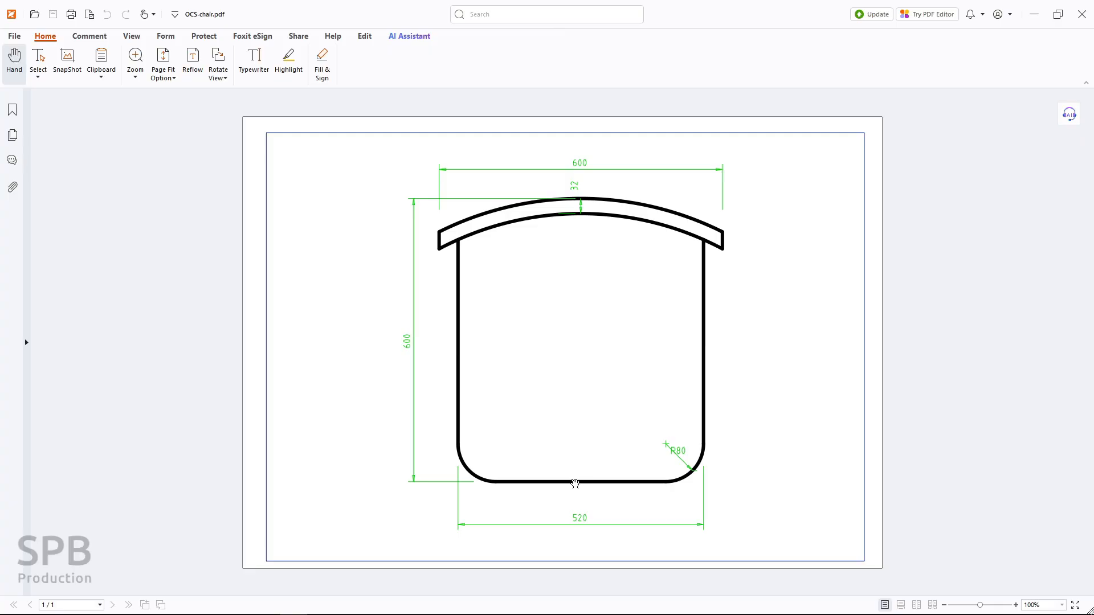
key("alt+Tab")
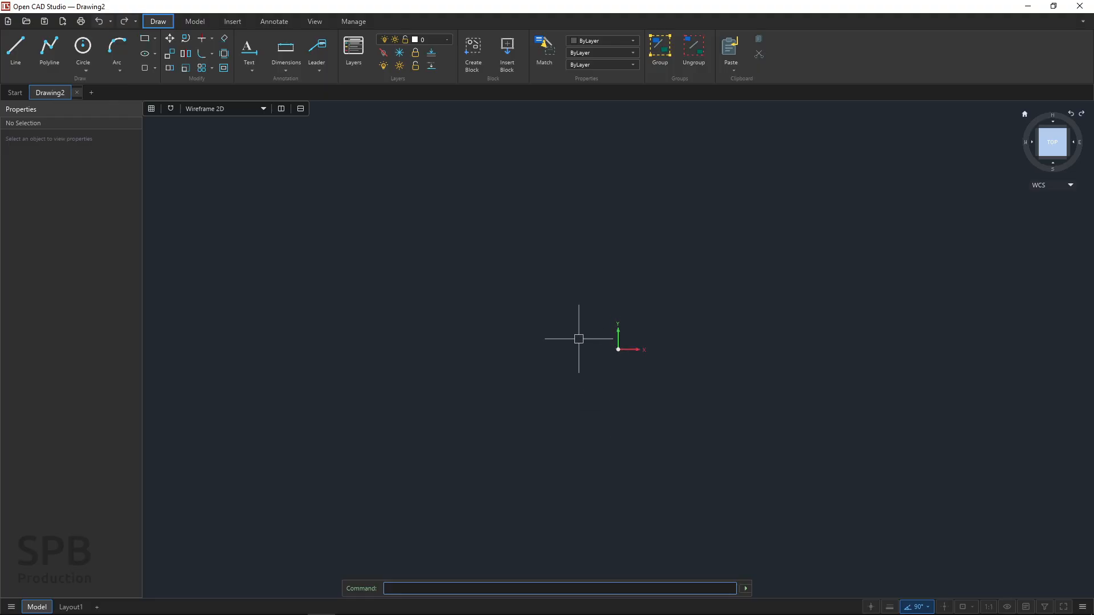
Draw a vertical line 600 units long upward from the origin (0,0), using 90° polar tracking
left_click(16, 50)
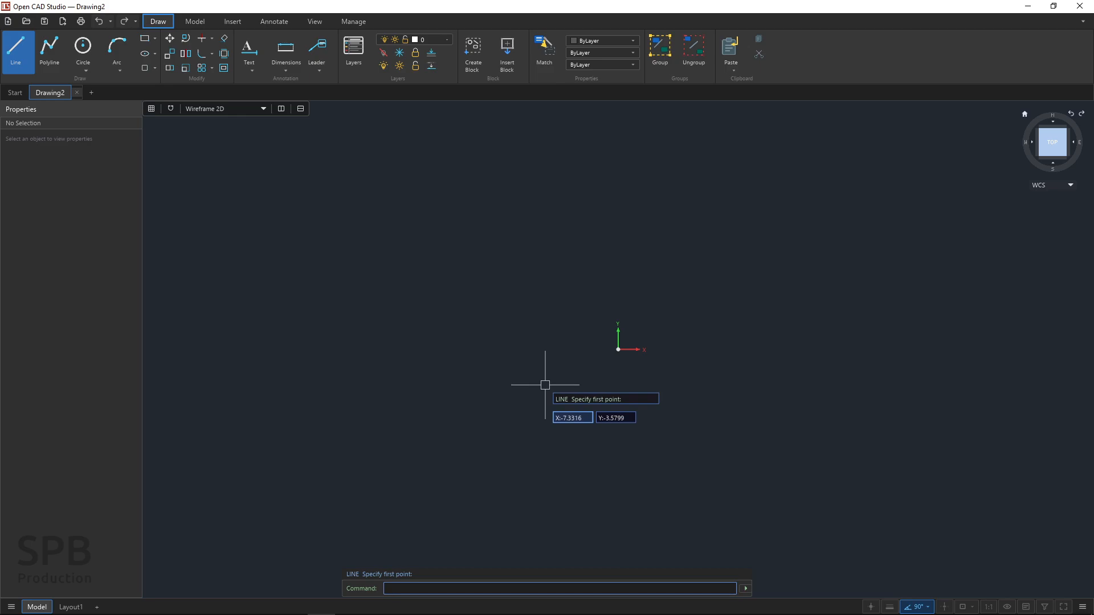
type("0")
key("Tab")
type("0")
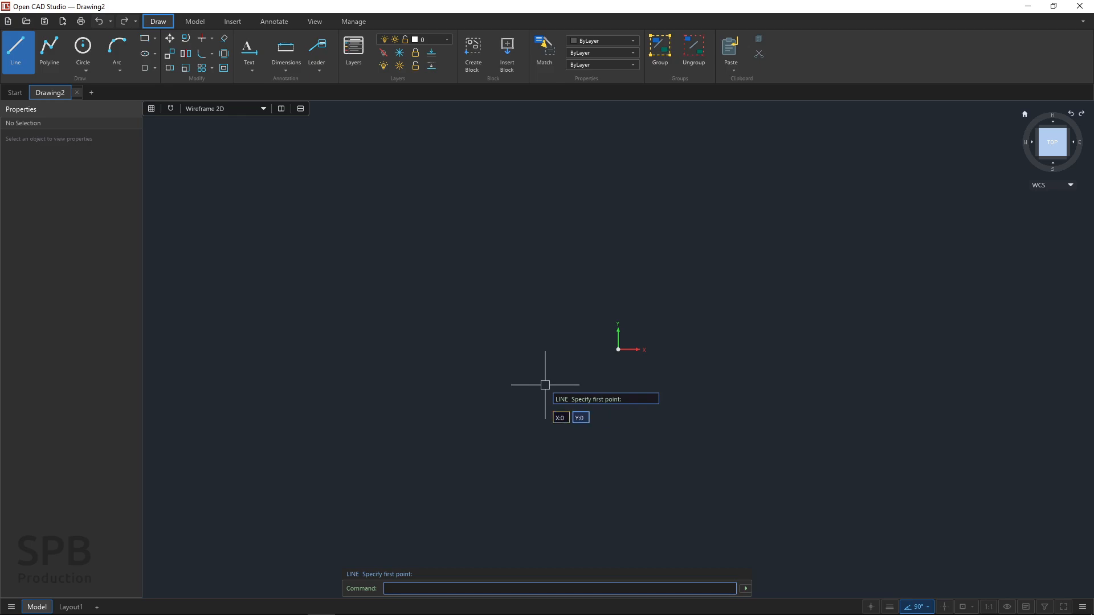
key("Return")
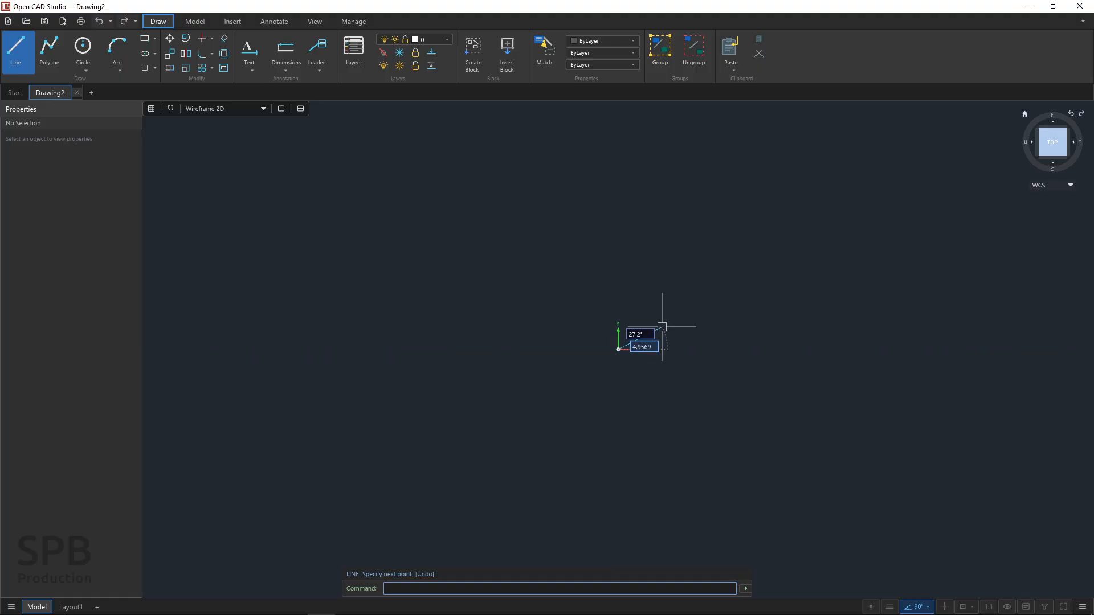
left_click(911, 608)
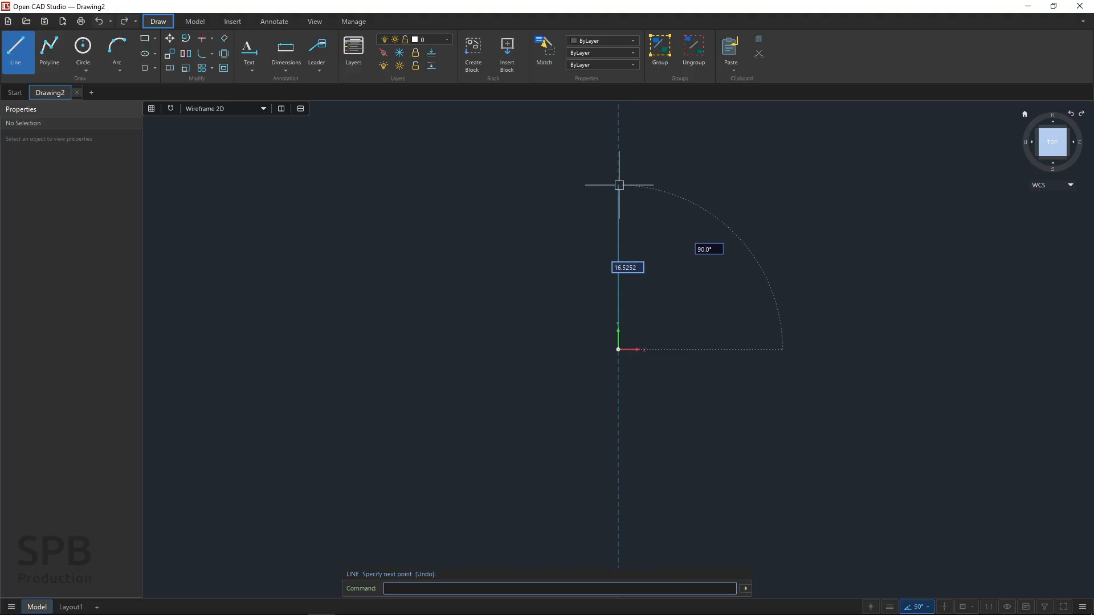
type("600")
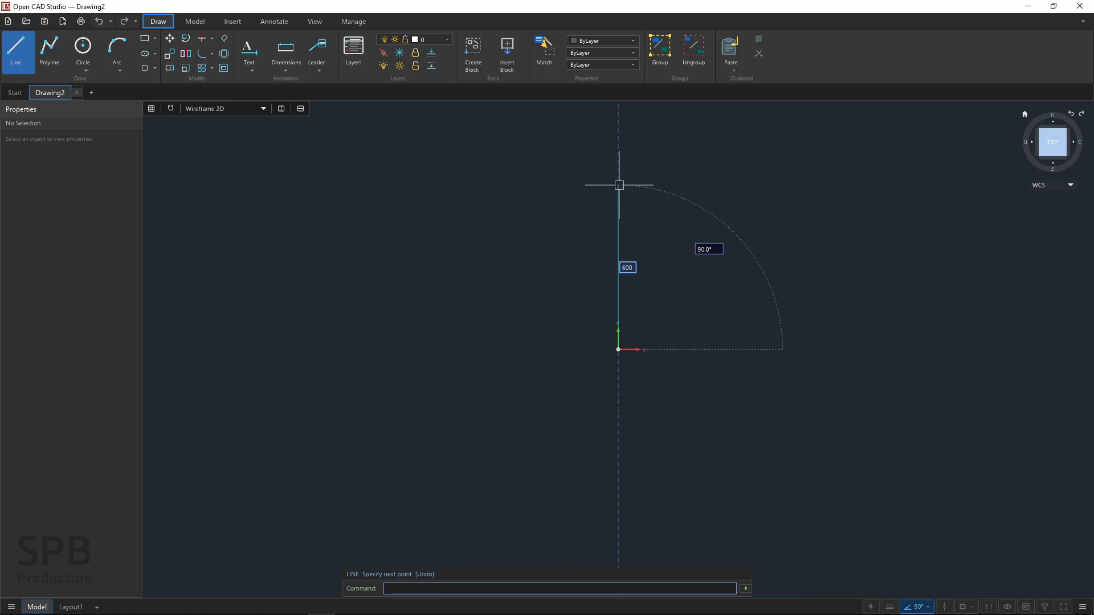
key("Return")
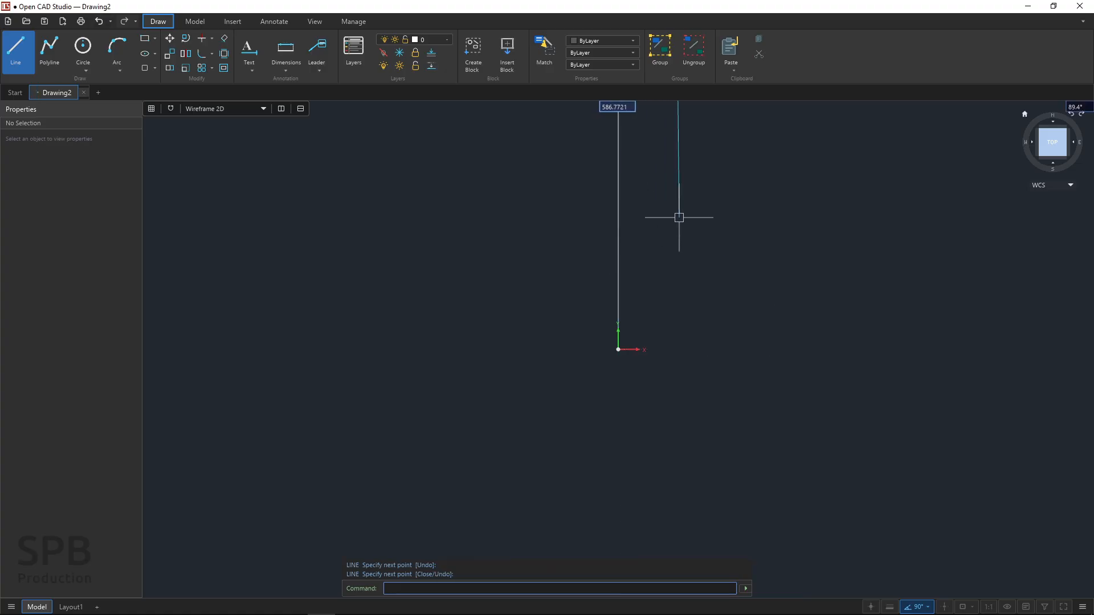
key("Escape")
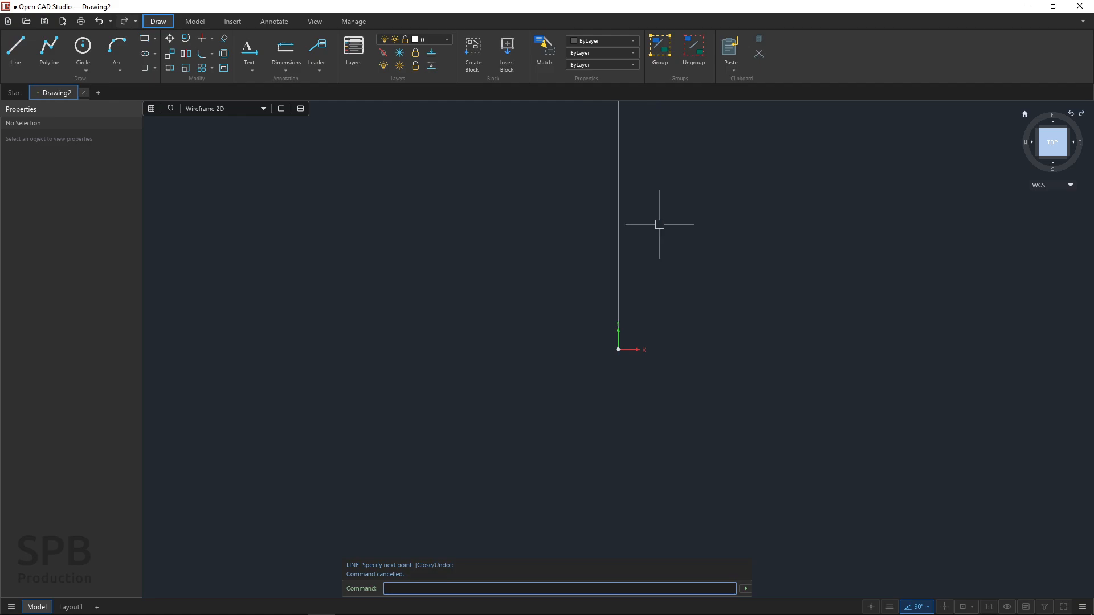
Bring the whole vertical line into view and check its length in its properties
scroll(655, 226, "down", 3)
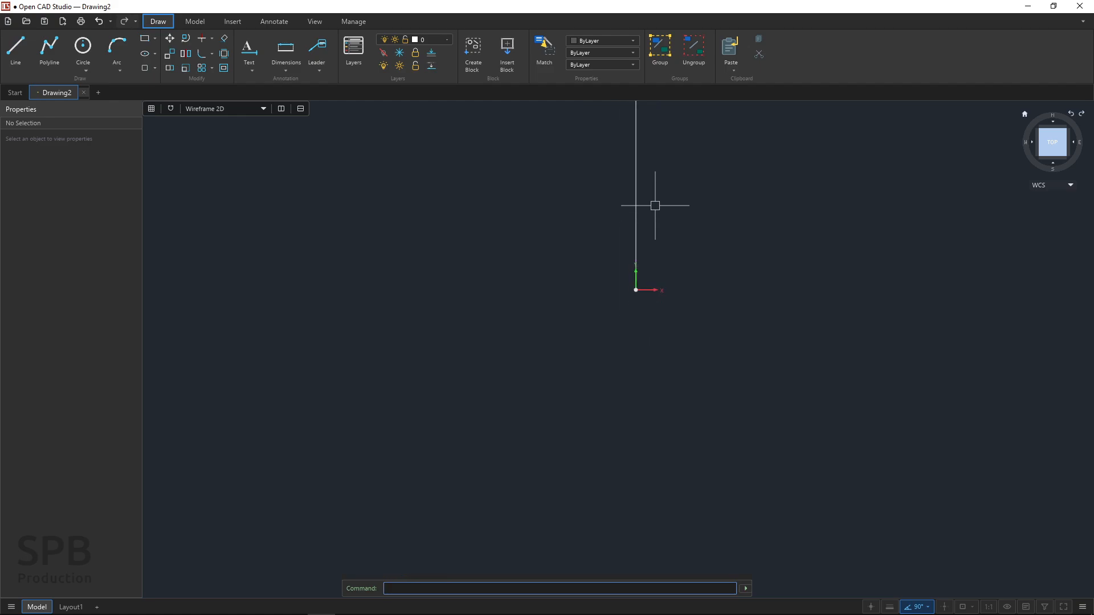
middle_click_drag(677, 219, 600, 396)
scroll(592, 415, "down", 8)
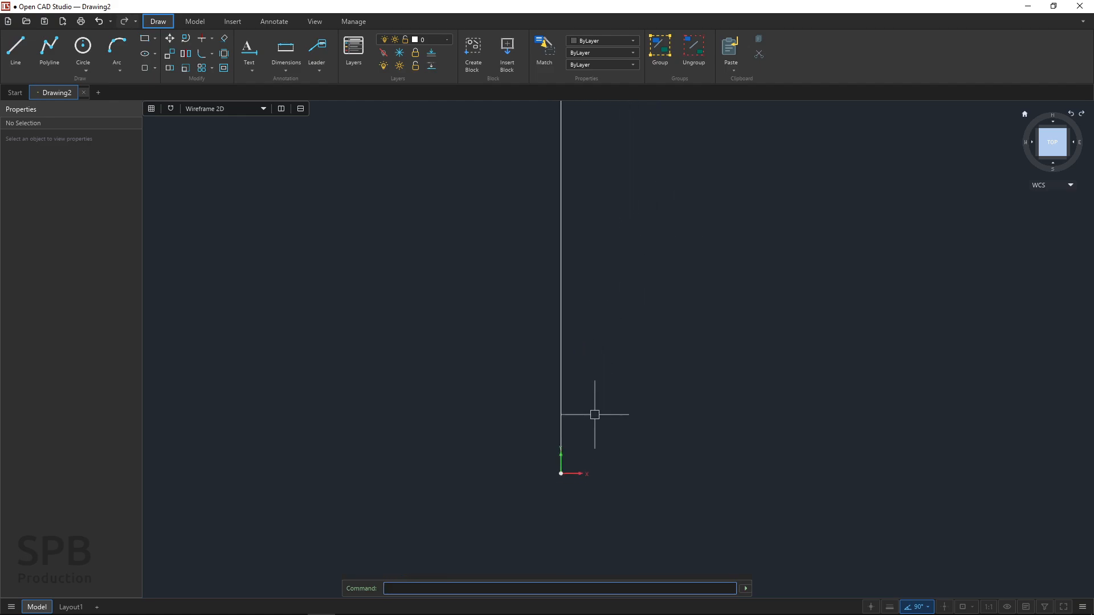
scroll(595, 398, "down", 1)
scroll(589, 306, "up", 1)
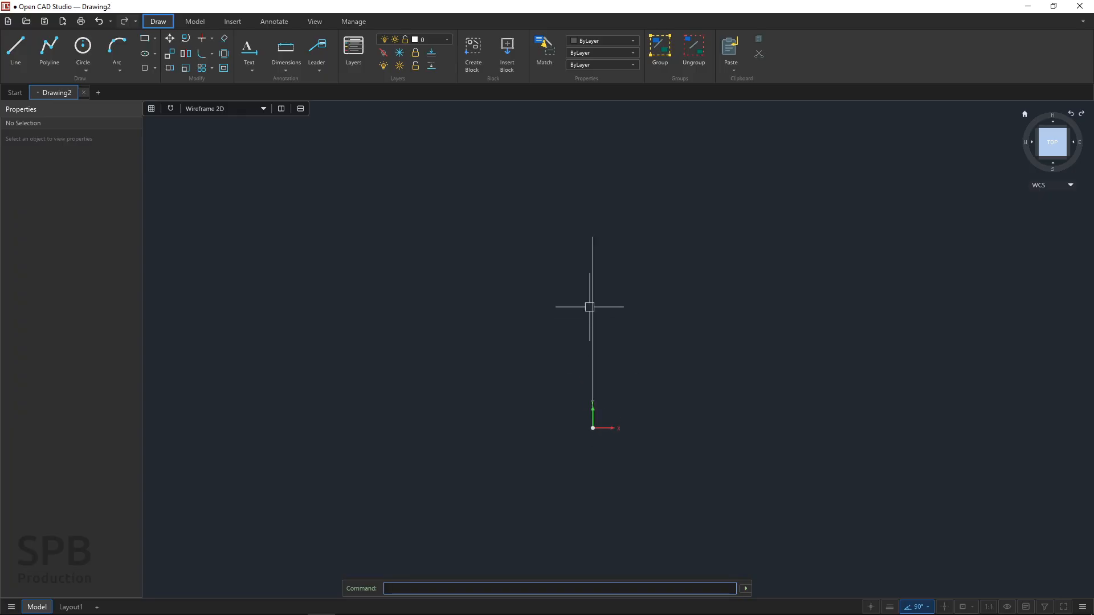
left_click(592, 306)
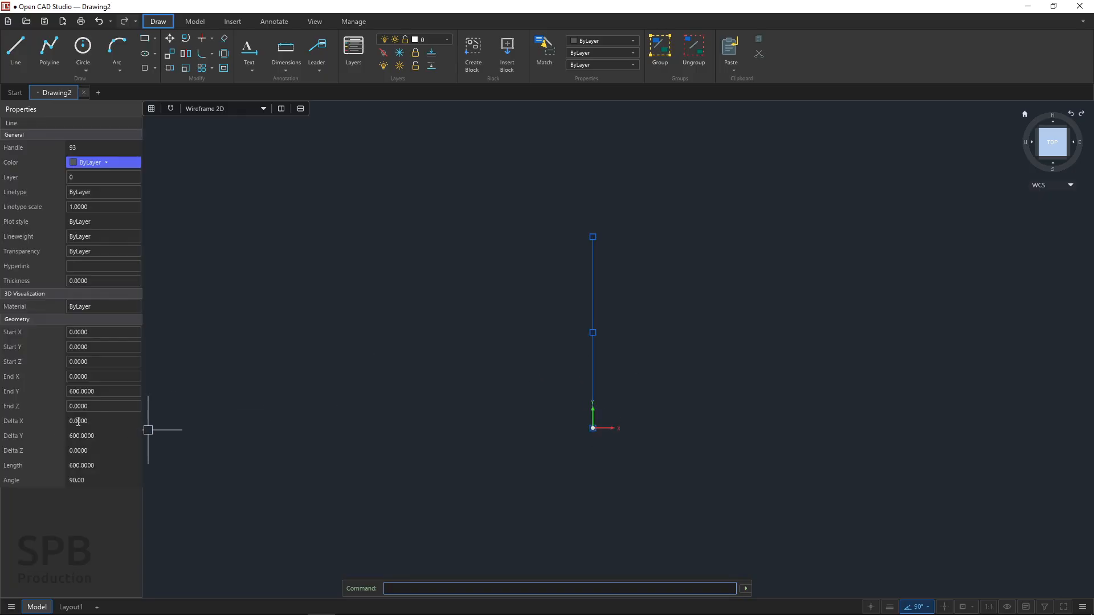
left_click(85, 468)
key("Escape")
scroll(604, 385, "up", 1)
scroll(603, 385, "up", 1)
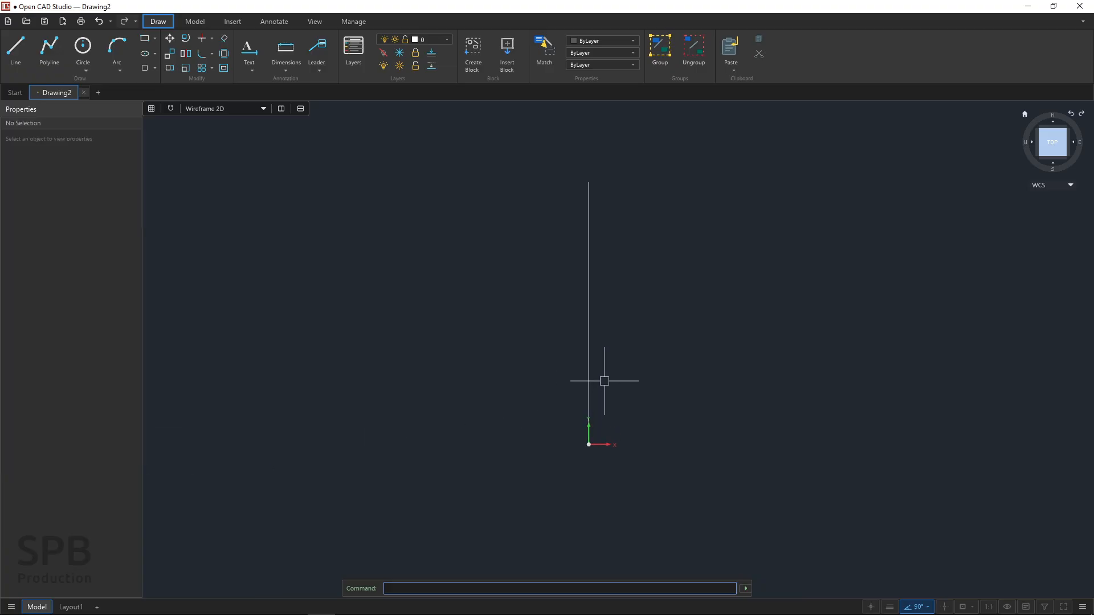
Change the vertical line's color to Cyan and deselect it
left_click(590, 320)
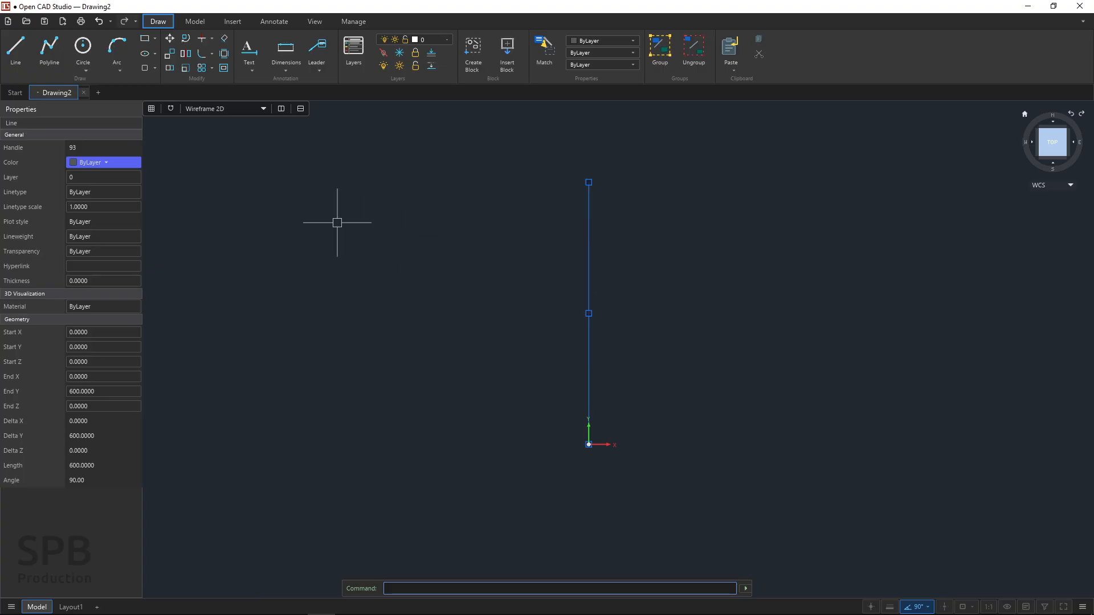
left_click(91, 164)
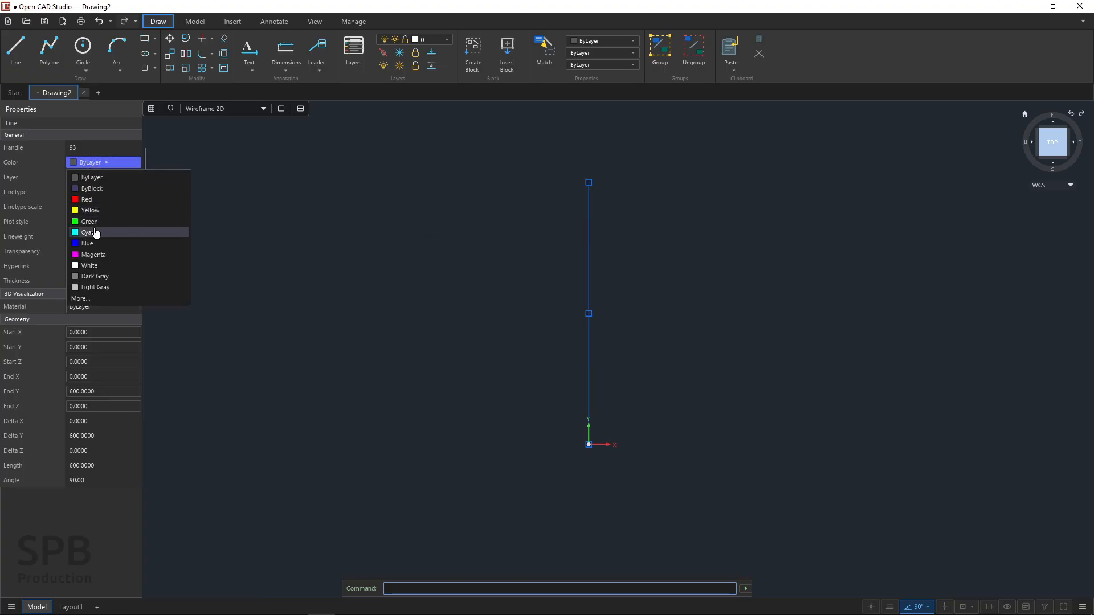
left_click(92, 233)
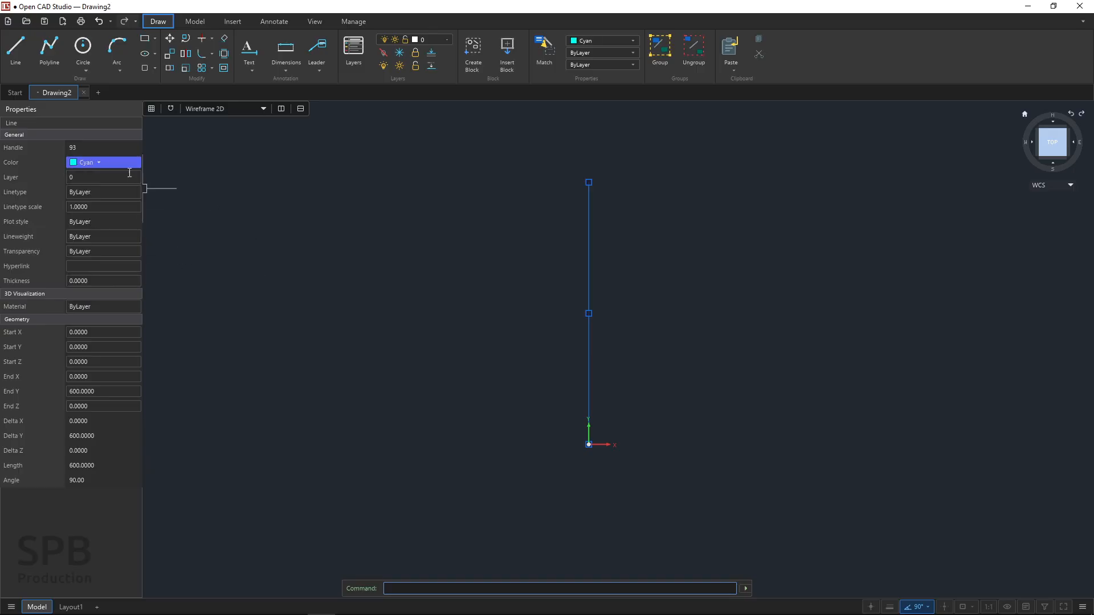
key("Escape")
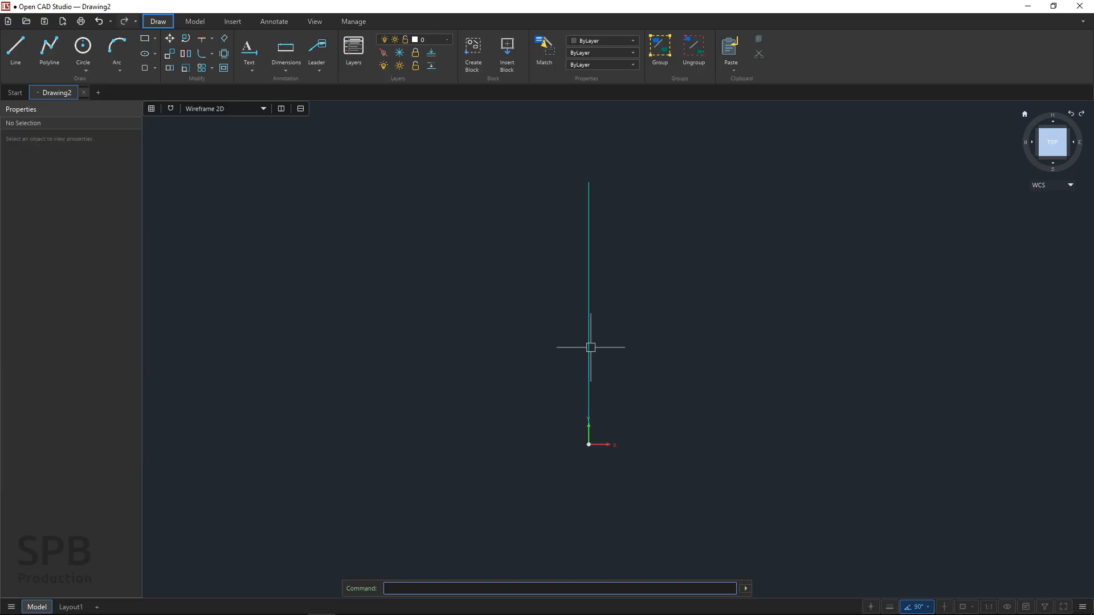
Turn on object snap and draw a horizontal line 260 units long leftward from the vertical line's lower endpoint
key("alt+Tab")
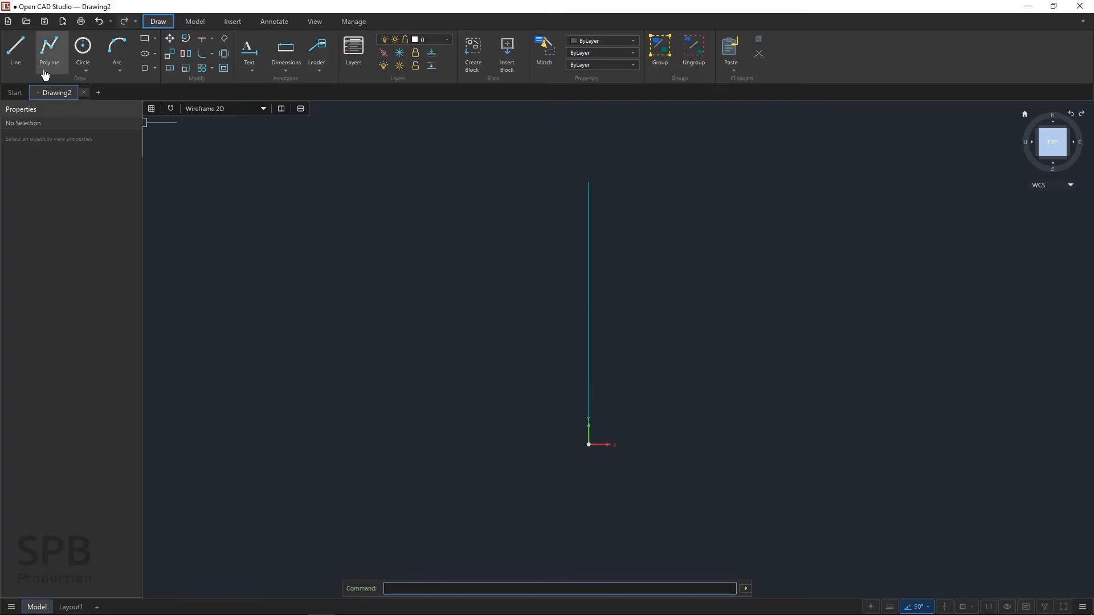
left_click(24, 59)
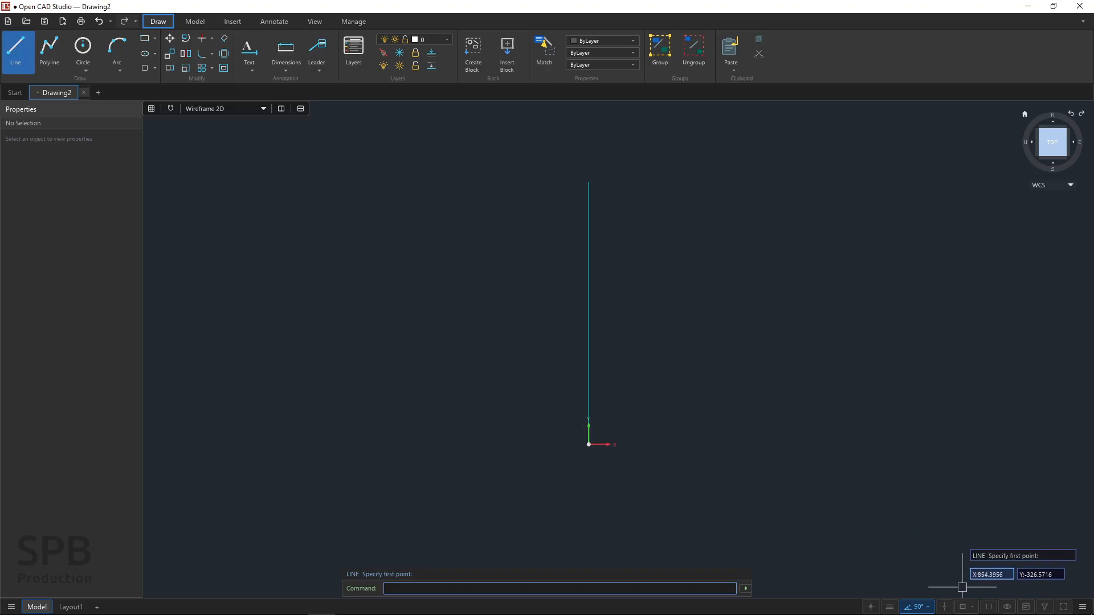
left_click(962, 607)
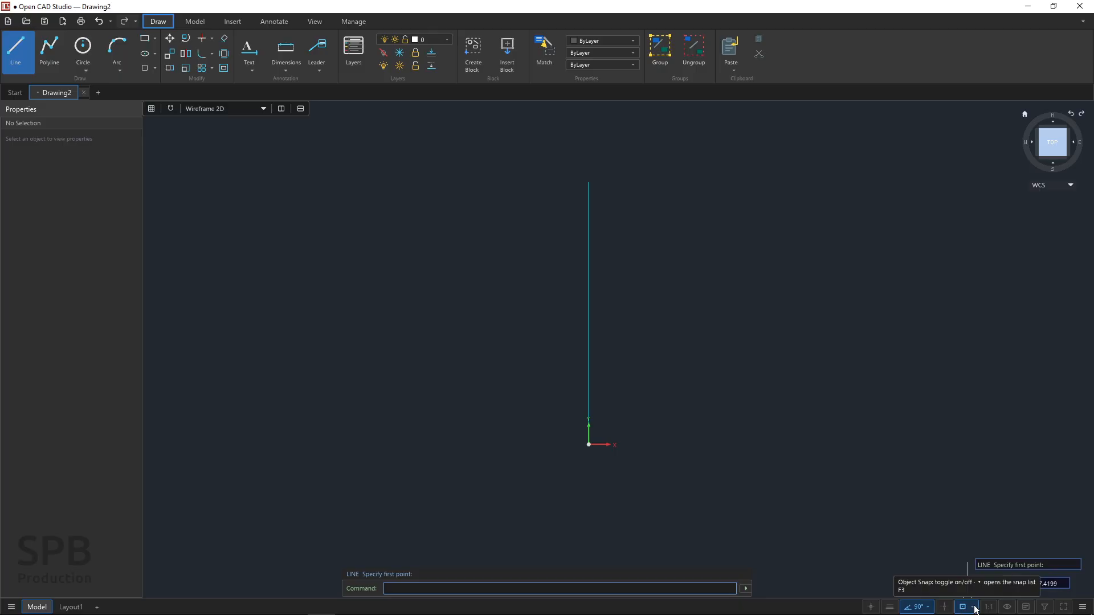
left_click(973, 607)
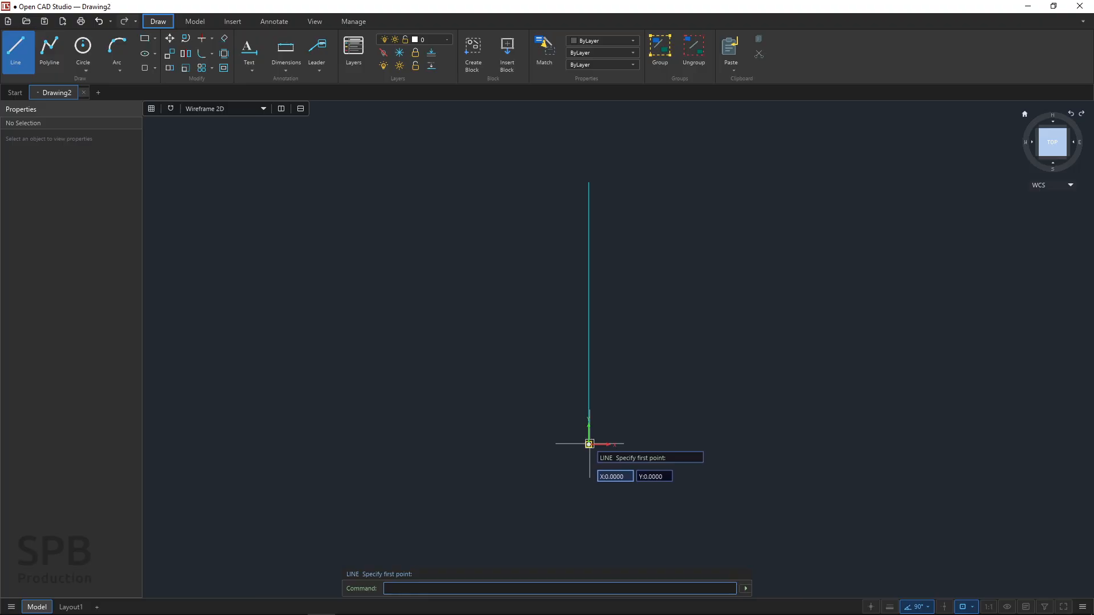
left_click(589, 444)
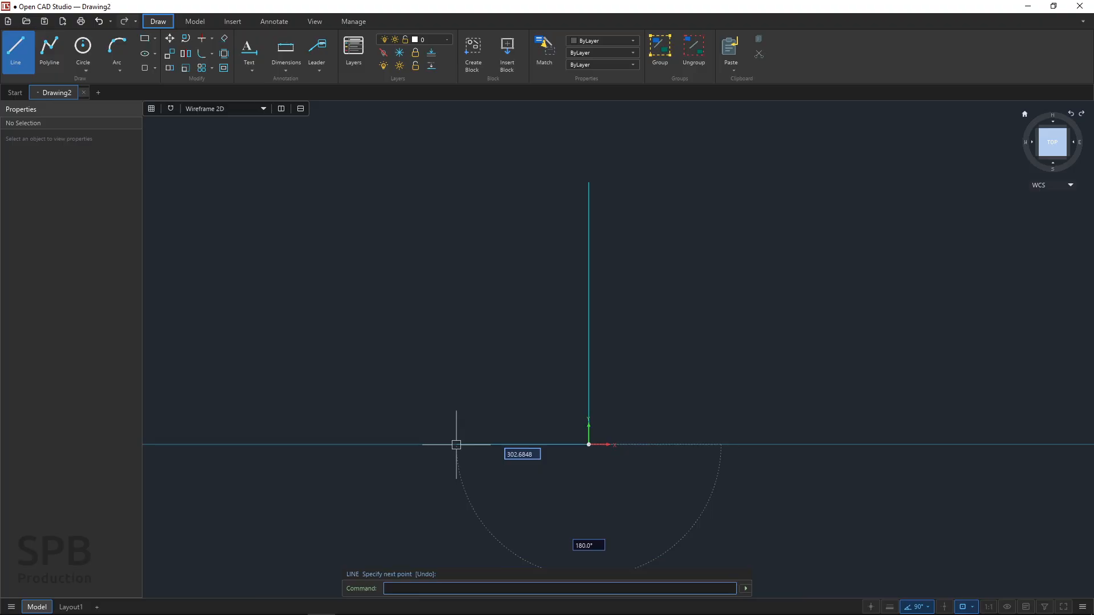
type("260")
key("Return")
key("Escape")
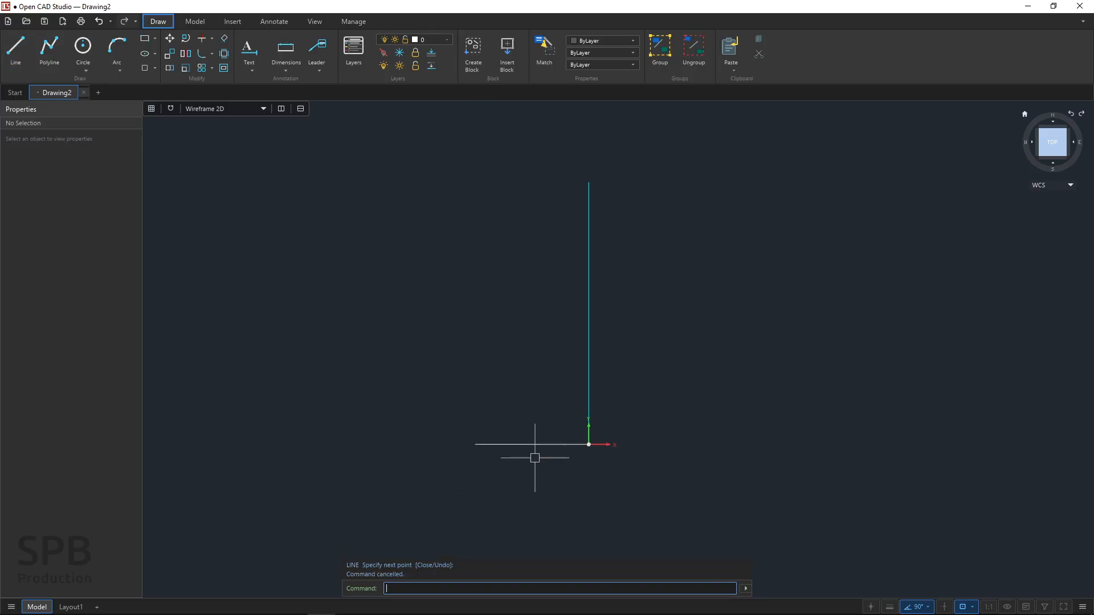
Draw a second horizontal line 260 units long rightward from the vertical line's lower endpoint
left_click(24, 65)
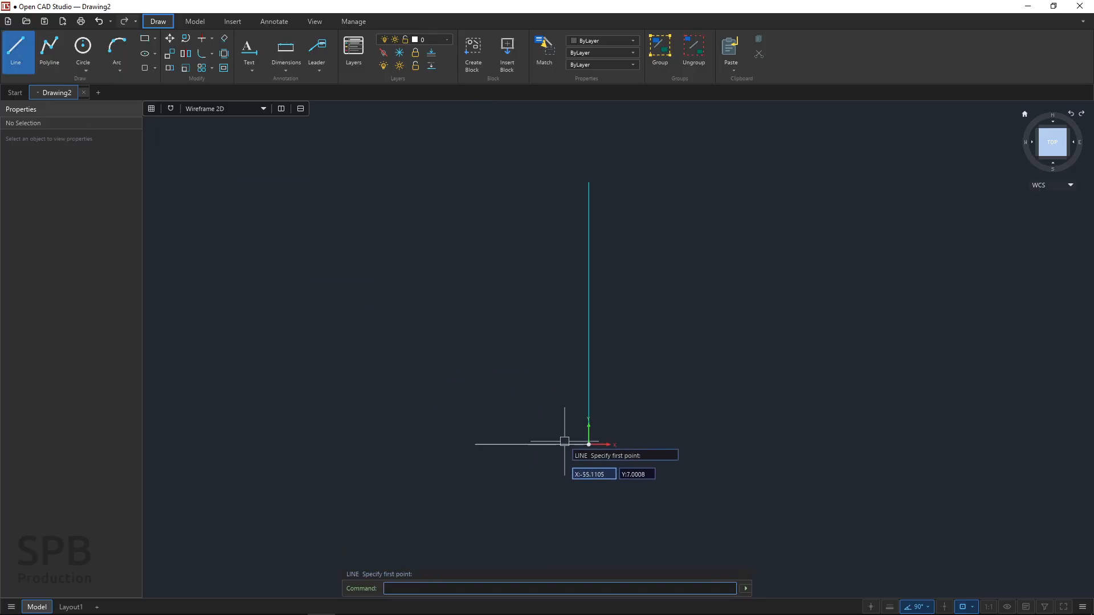
left_click(588, 445)
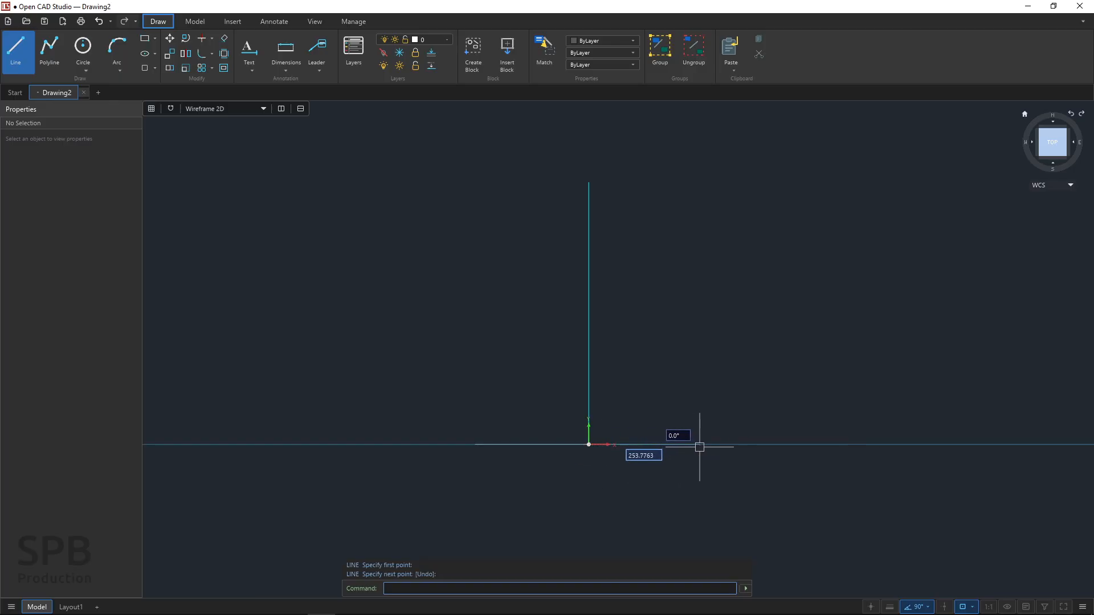
type("260")
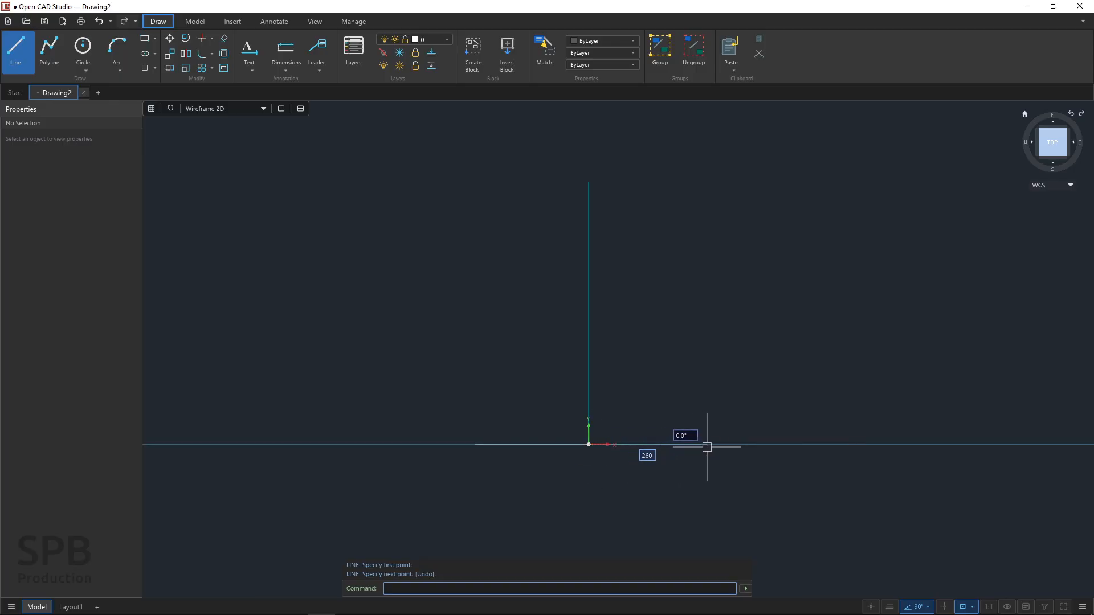
key("Return")
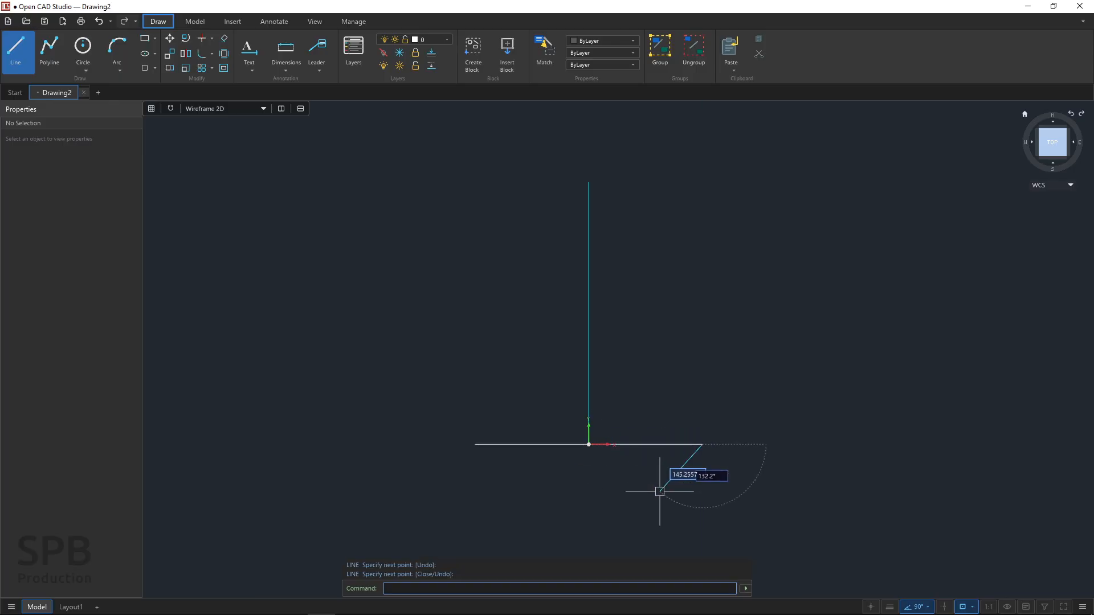
key("Escape")
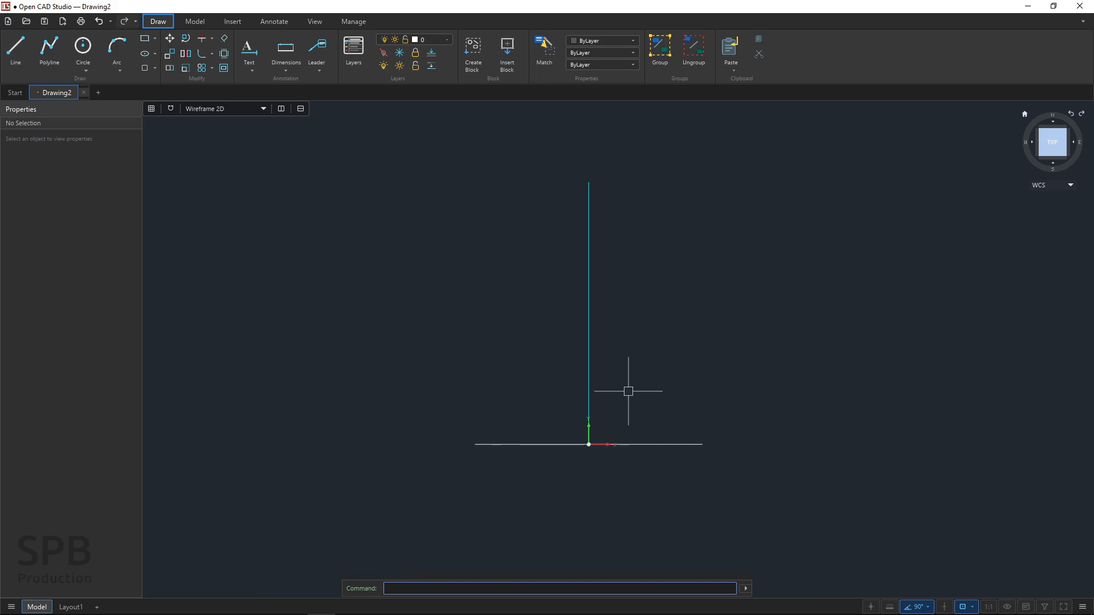
Consult the PDF reference and draw a vertical line 600 units long upward from the base's right endpoint
key("alt+Tab")
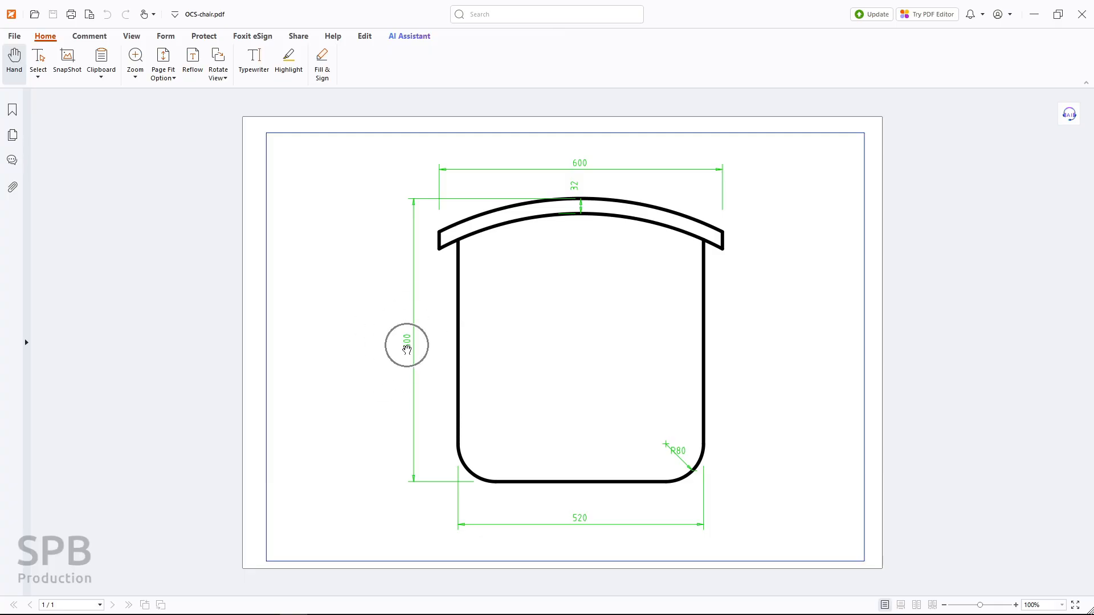
key("alt+Tab")
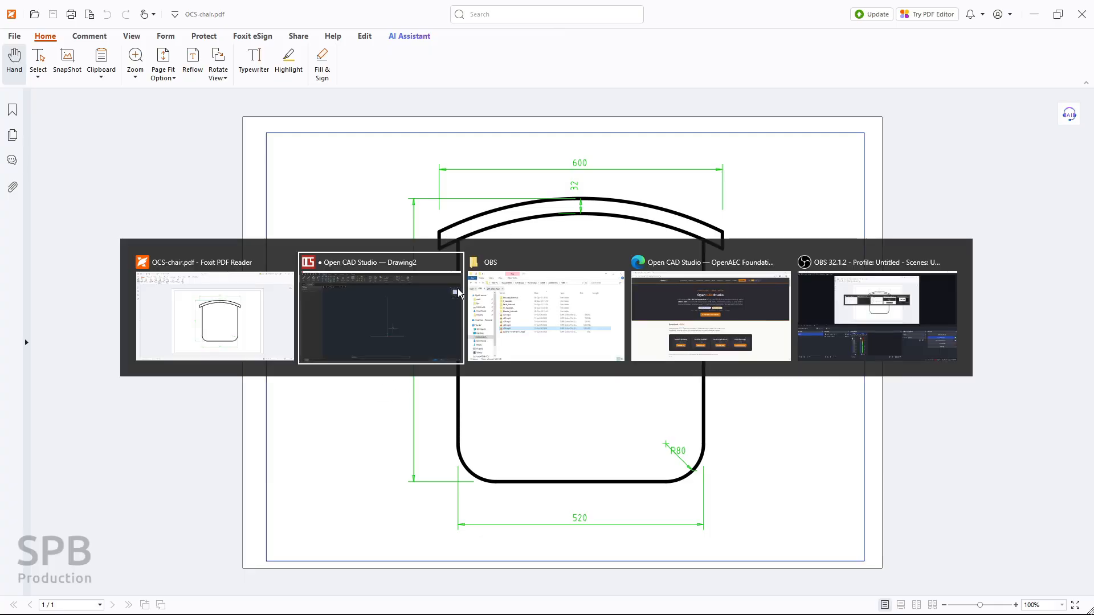
left_click(15, 57)
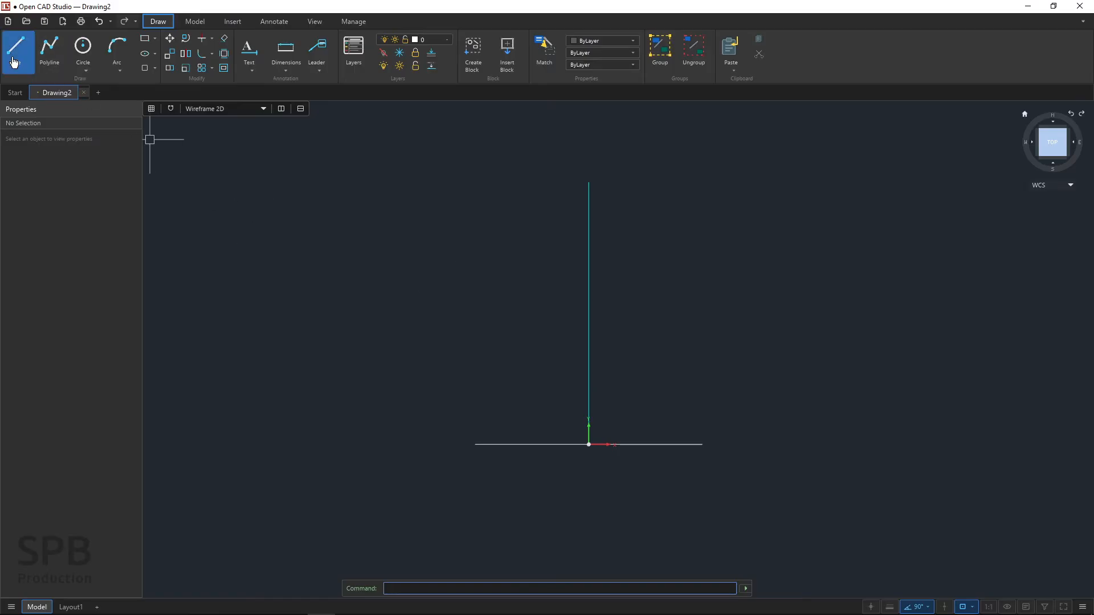
left_click(701, 443)
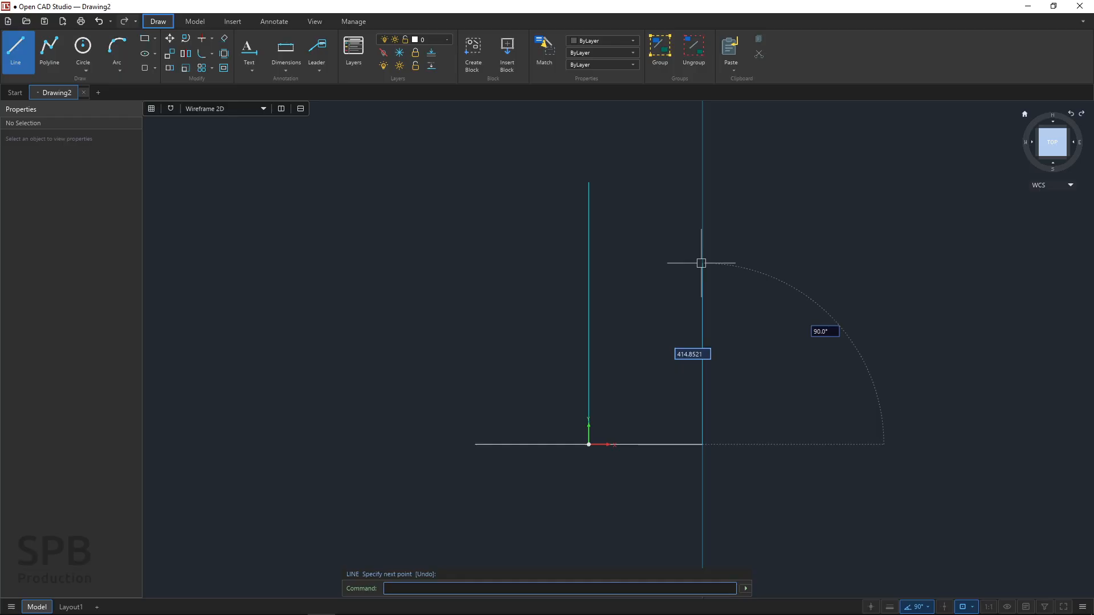
key("Return")
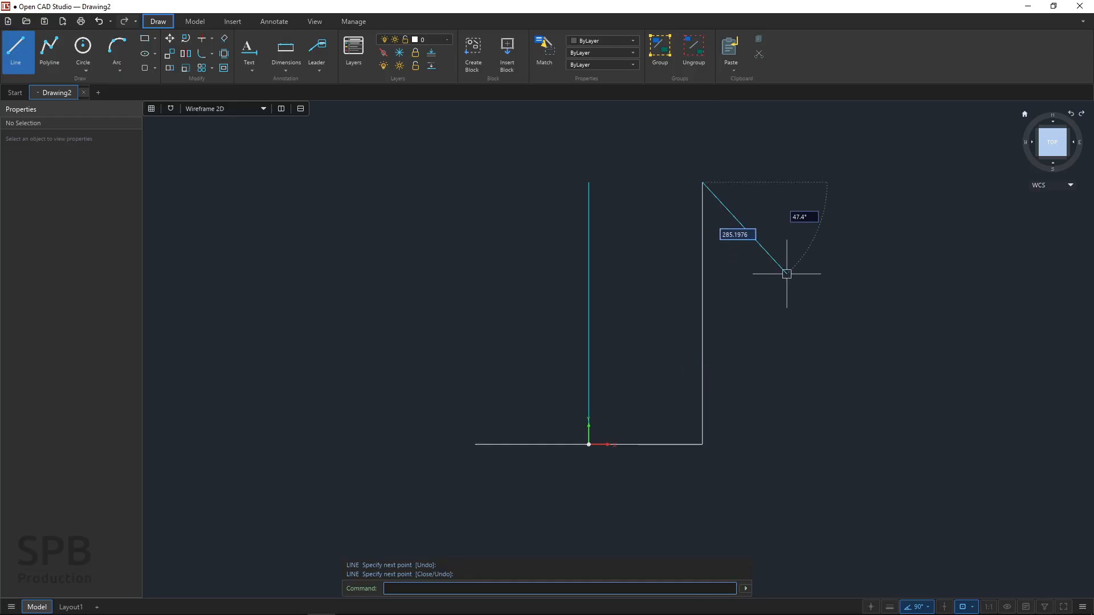
key("Escape")
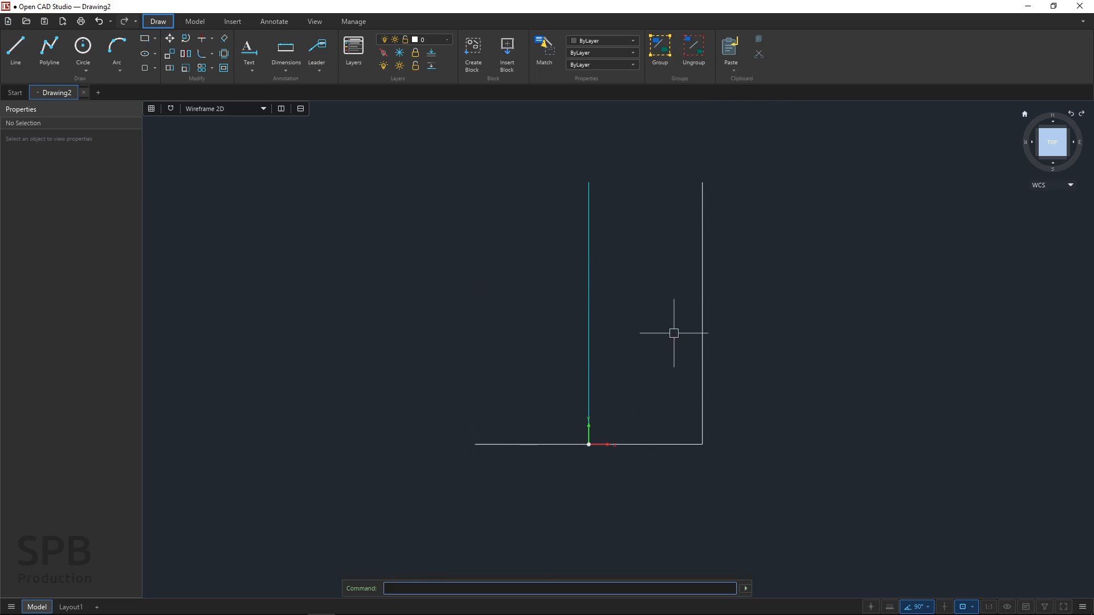
Copy the right vertical line from its lower endpoint to the base's left endpoint
left_click(703, 287)
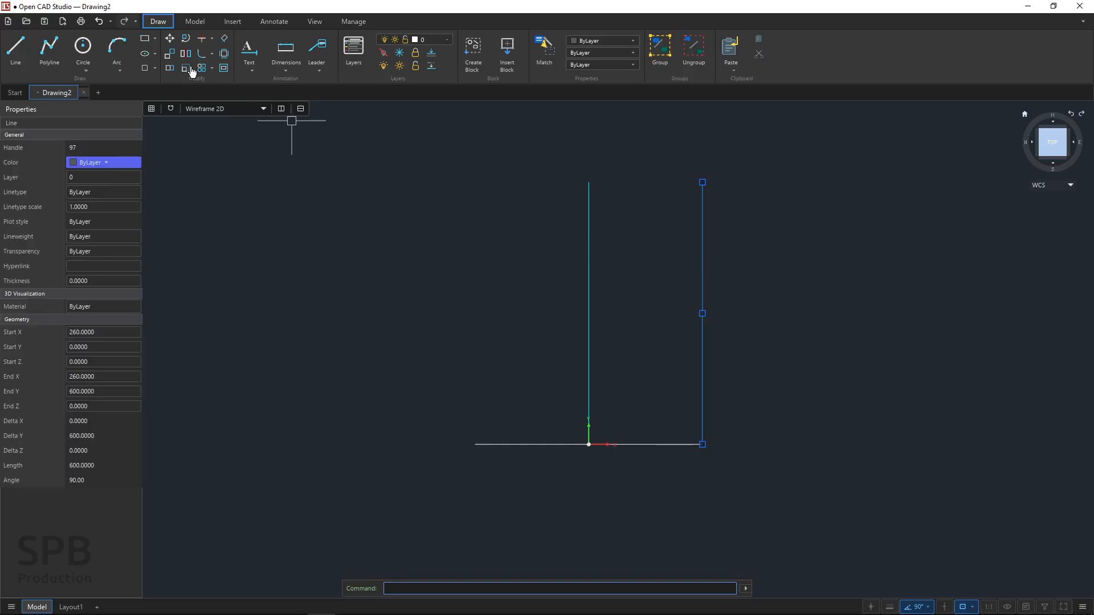
left_click(171, 58)
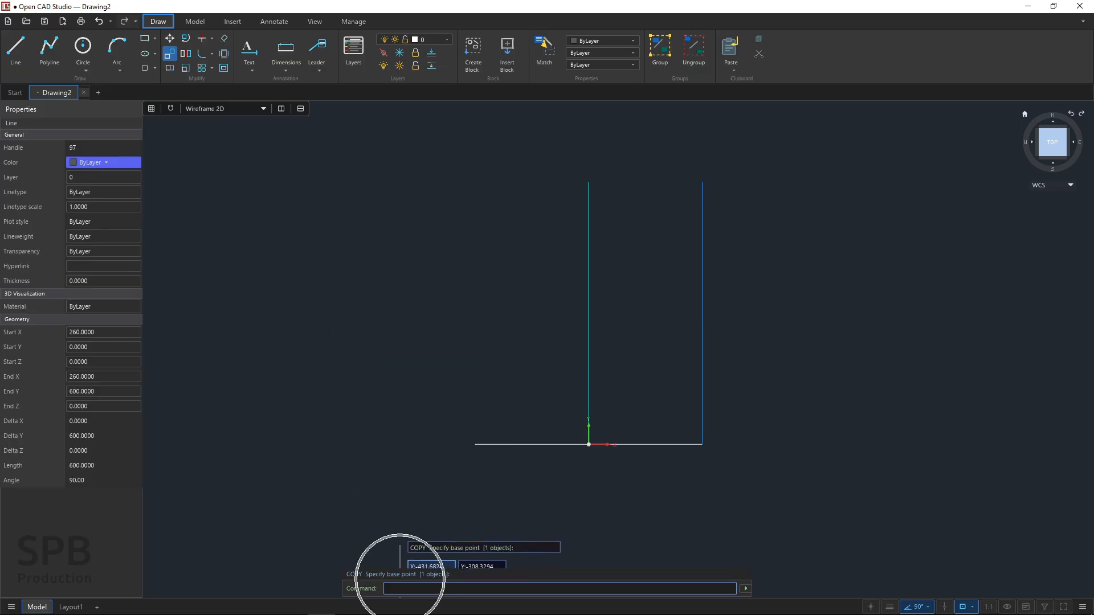
left_click(706, 450)
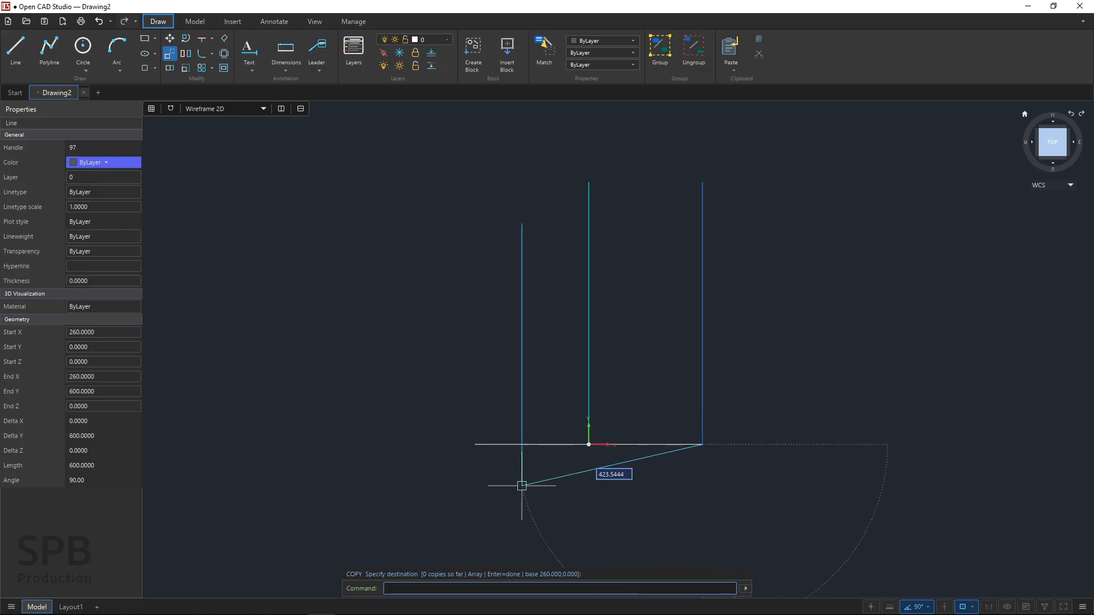
left_click(476, 444)
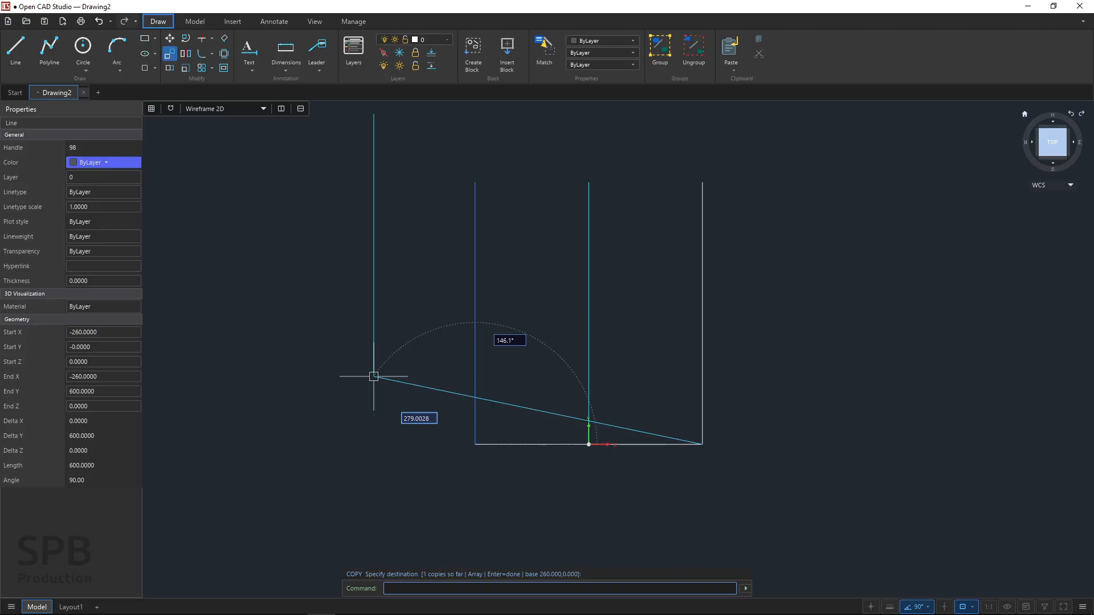
key("Escape")
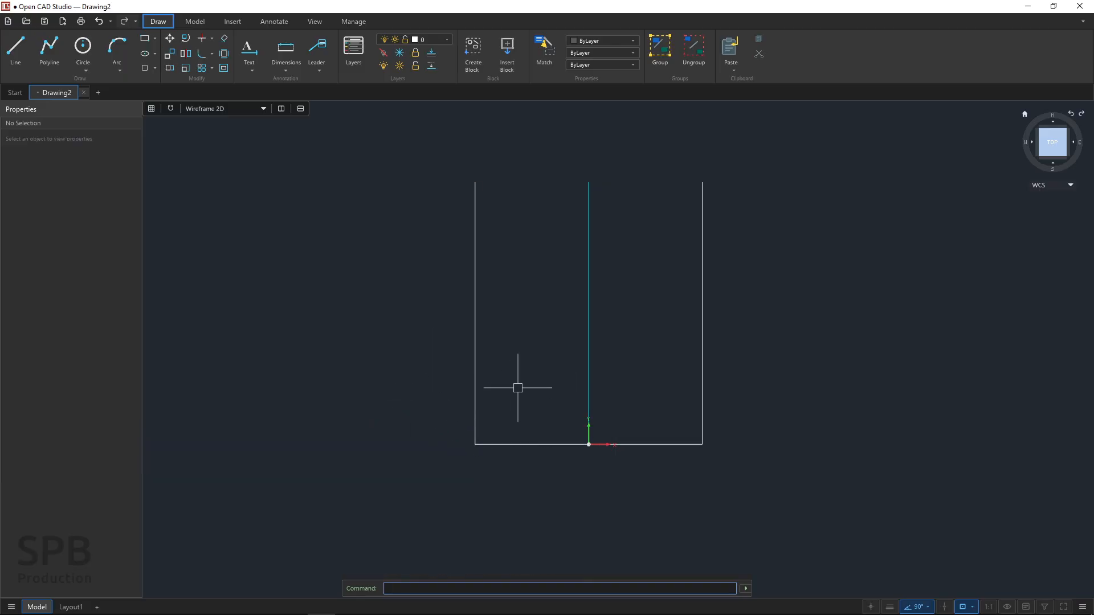
Consult the updated PDF reference and draw a circle of radius 672 centred in the empty space left of the chair outline
key("alt+Tab")
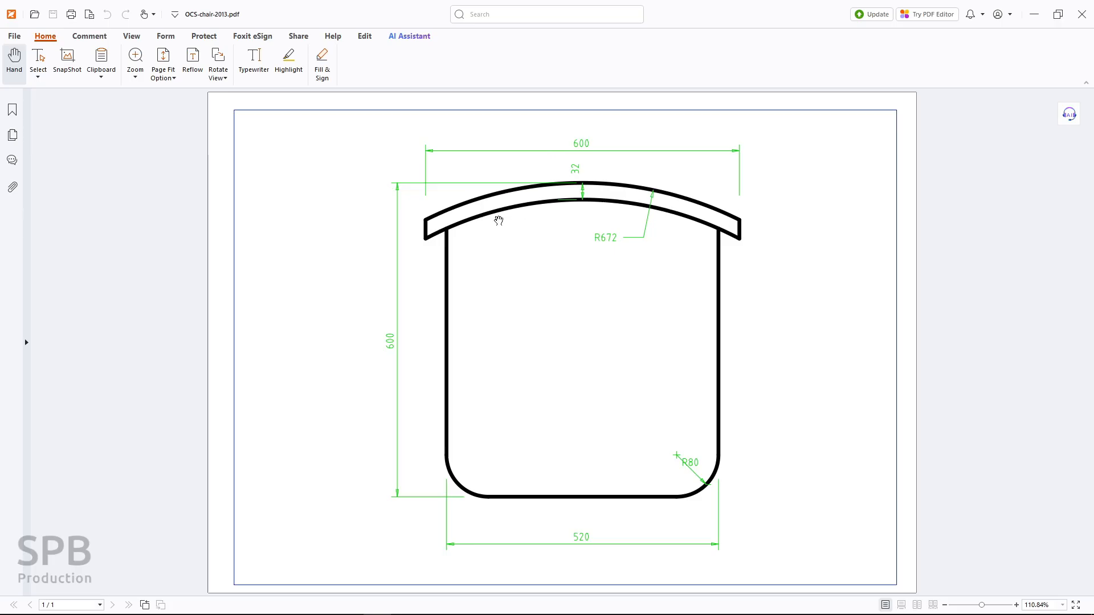
key("alt+Tab")
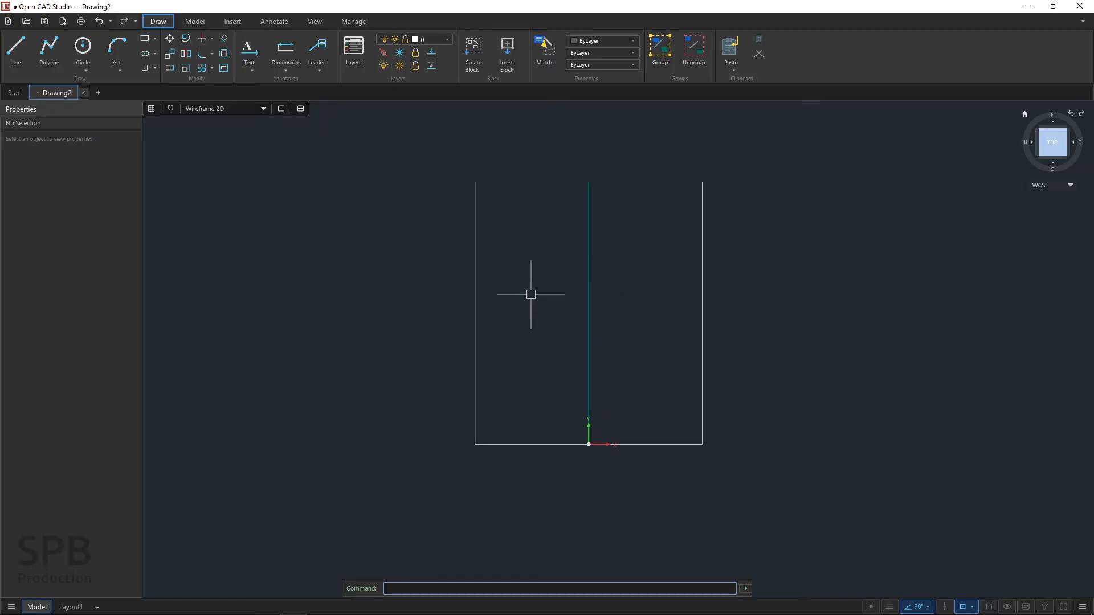
left_click(89, 51)
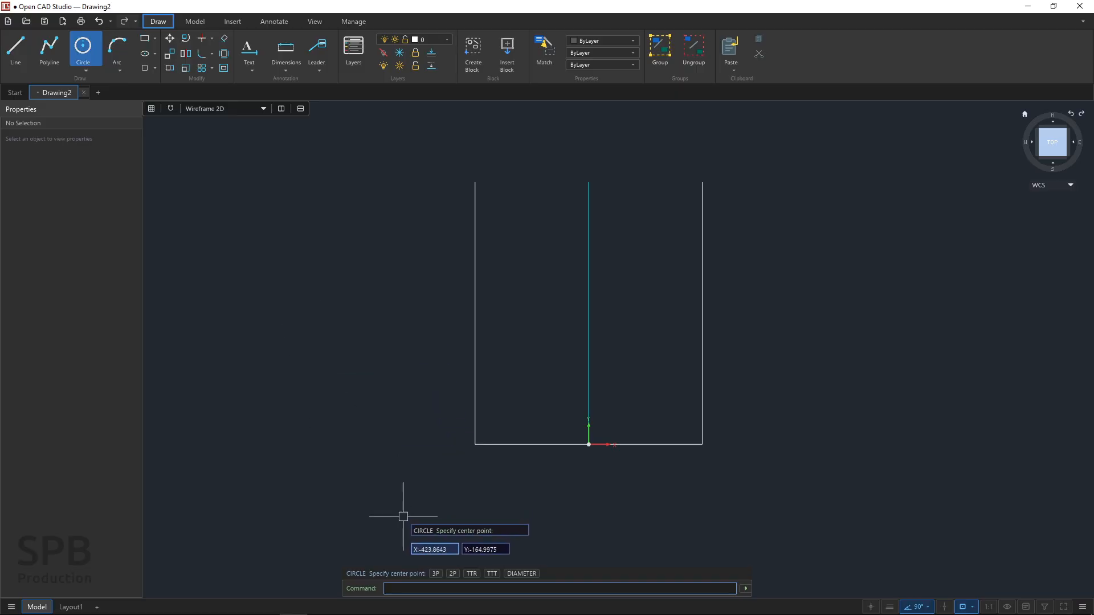
left_click(301, 394)
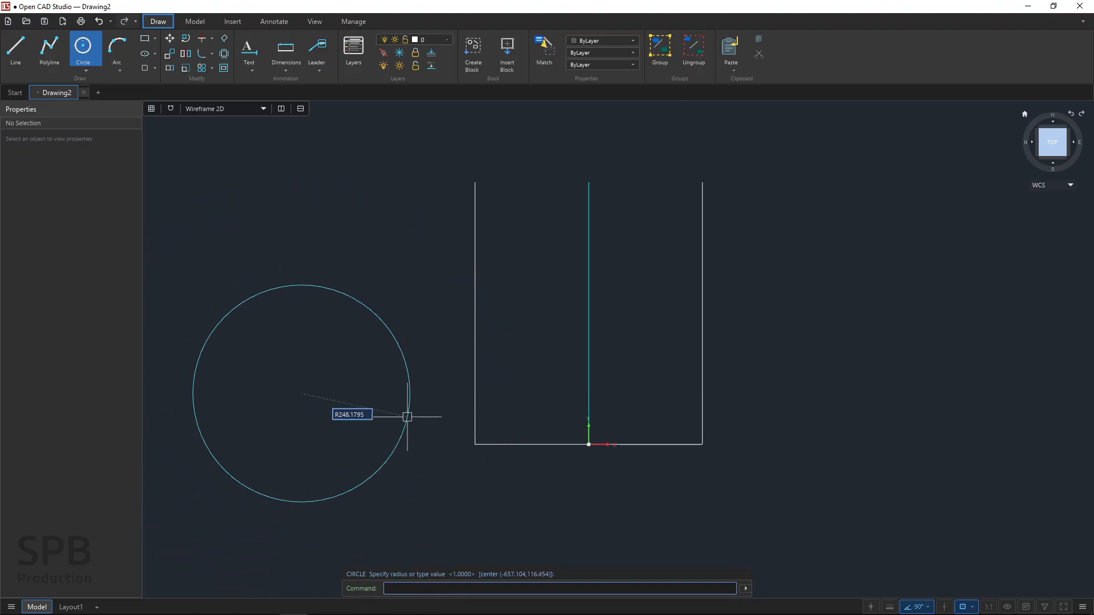
key("alt+Tab")
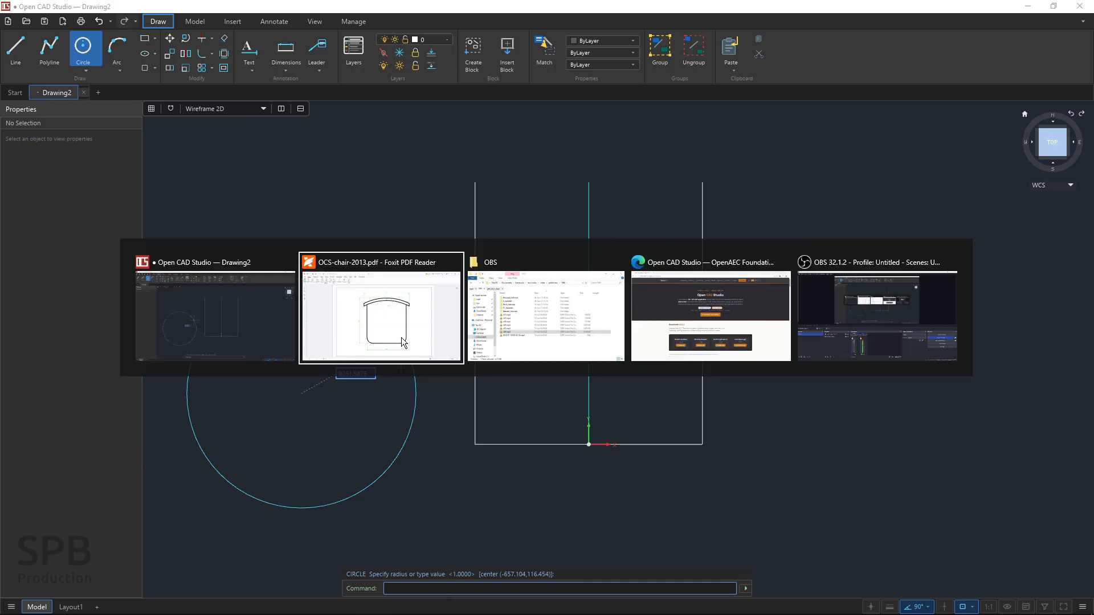
key("alt+Tab")
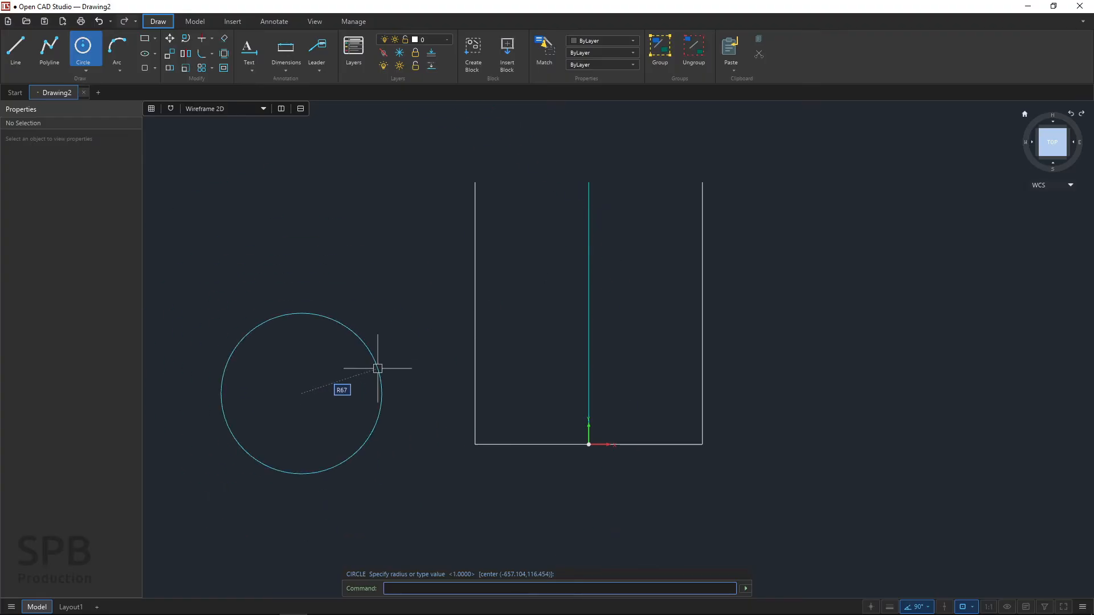
type("2500")
key("Return")
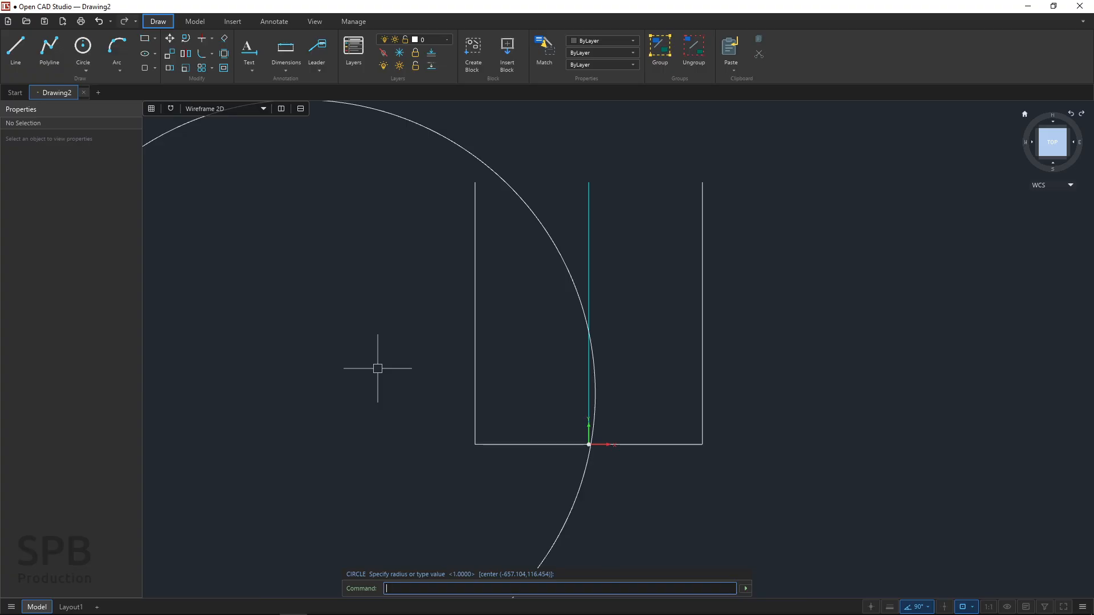
Move the 672-radius circle by its top quadrant point onto the upper endpoint of the cyan centerline
scroll(378, 368, "down", 2)
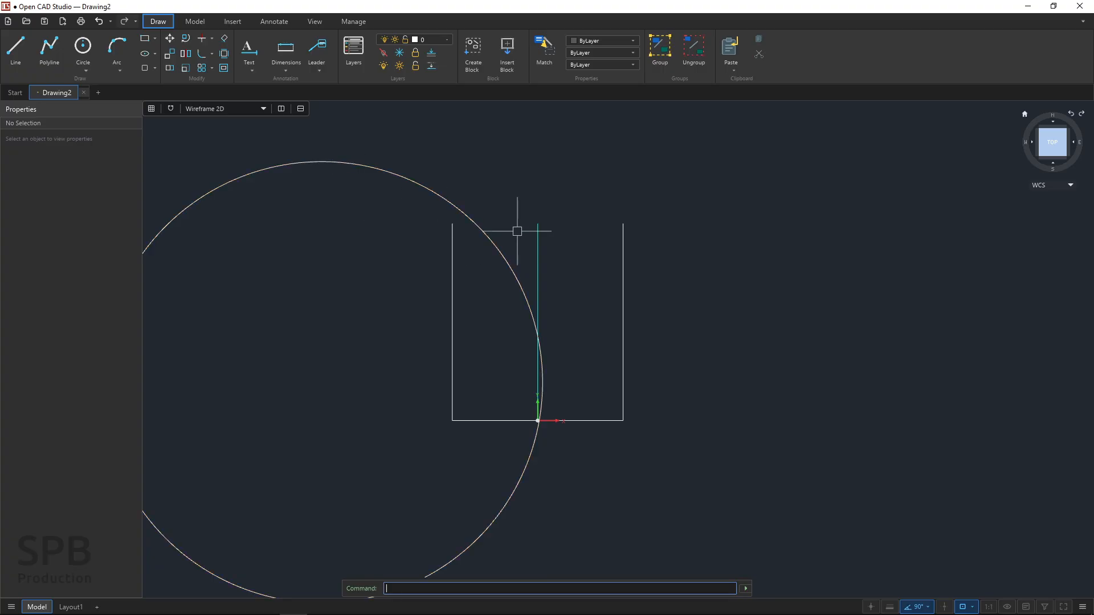
key("alt+Tab")
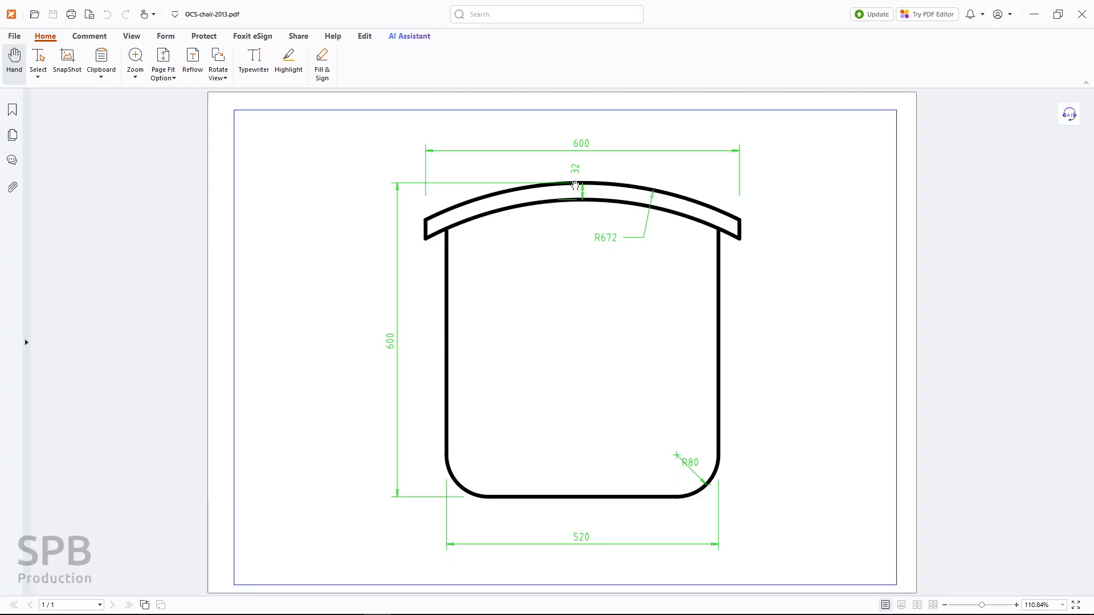
key("alt+Tab")
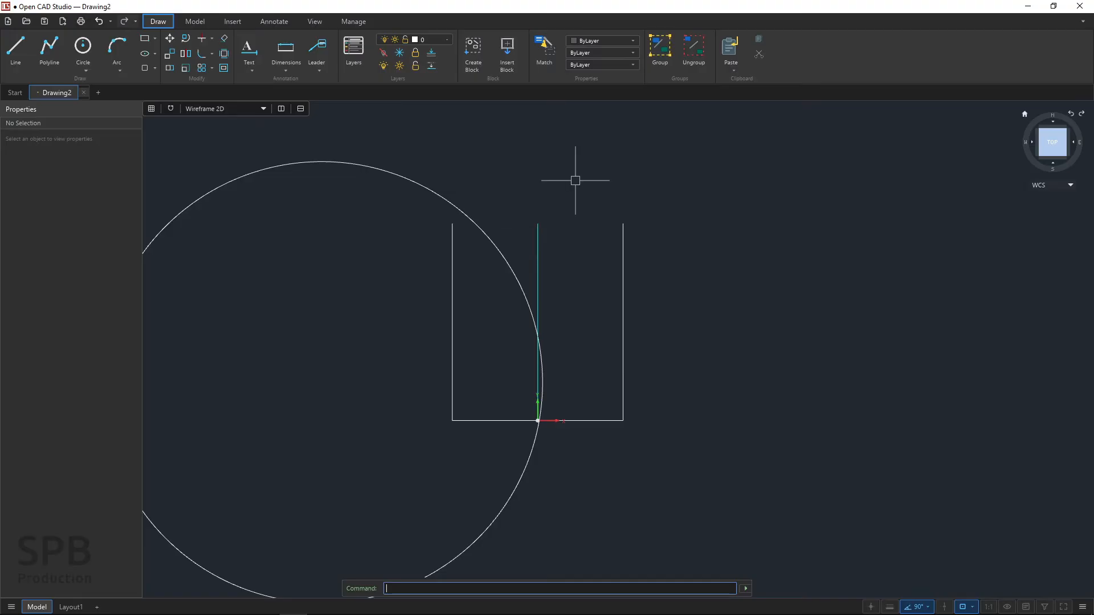
left_click(396, 177)
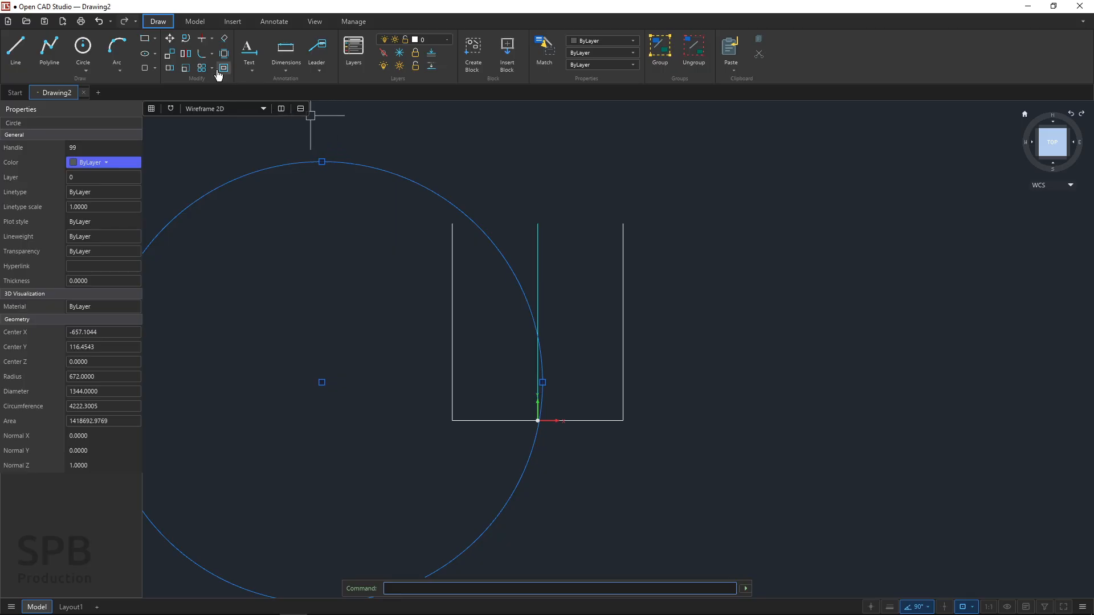
left_click(170, 40)
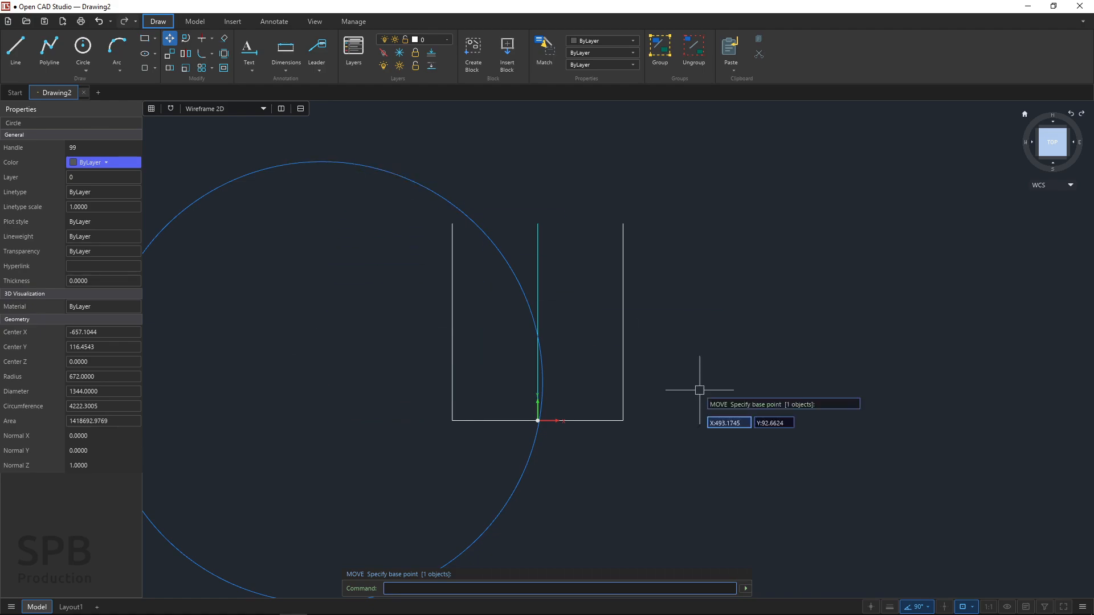
left_click(972, 607)
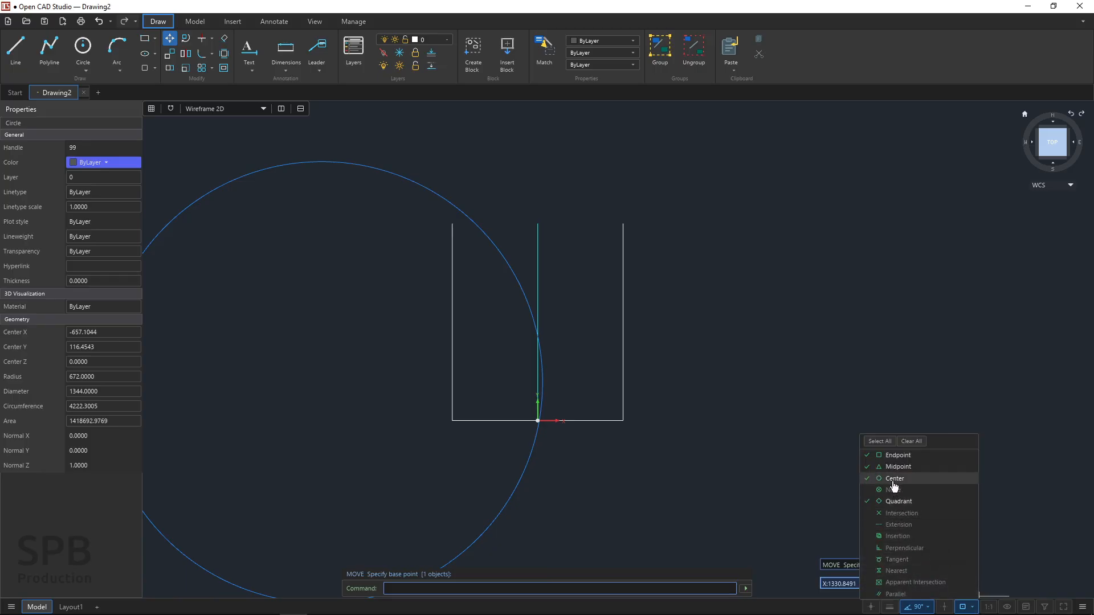
left_click(681, 471)
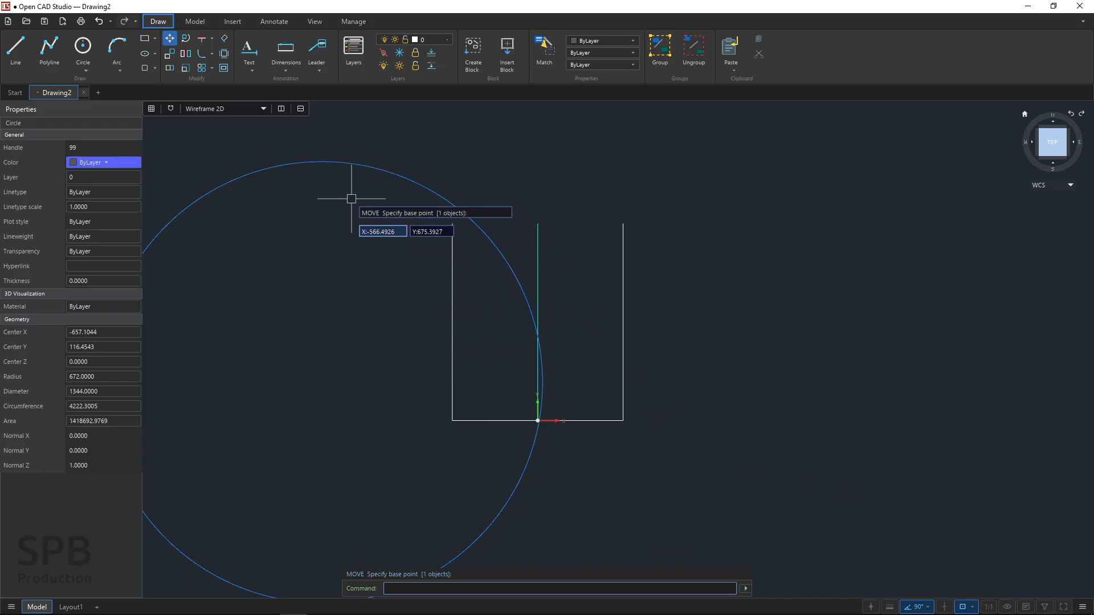
left_click(322, 161)
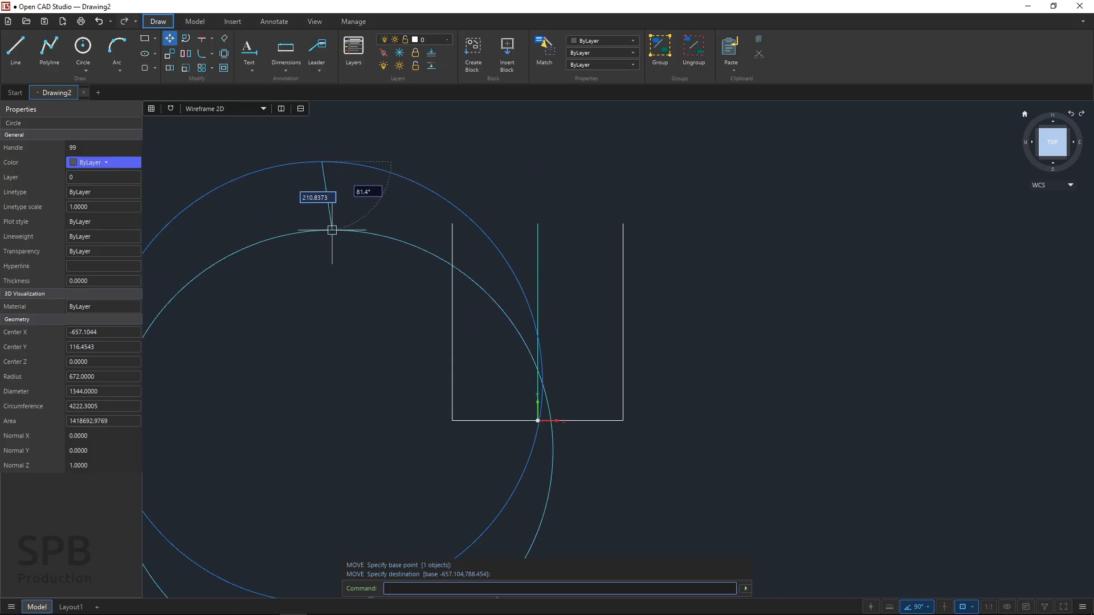
left_click(536, 223)
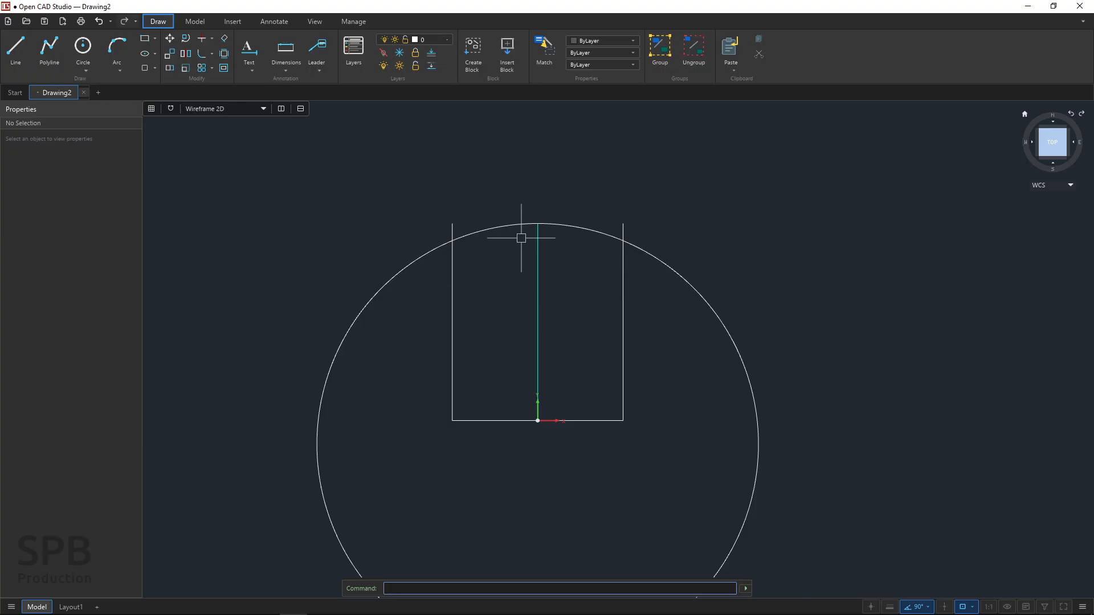
Consult the PDF reference for the backrest thickness, offset the circle 32 units inward, and select the new inner circle
key("alt+Tab")
key("Tab")
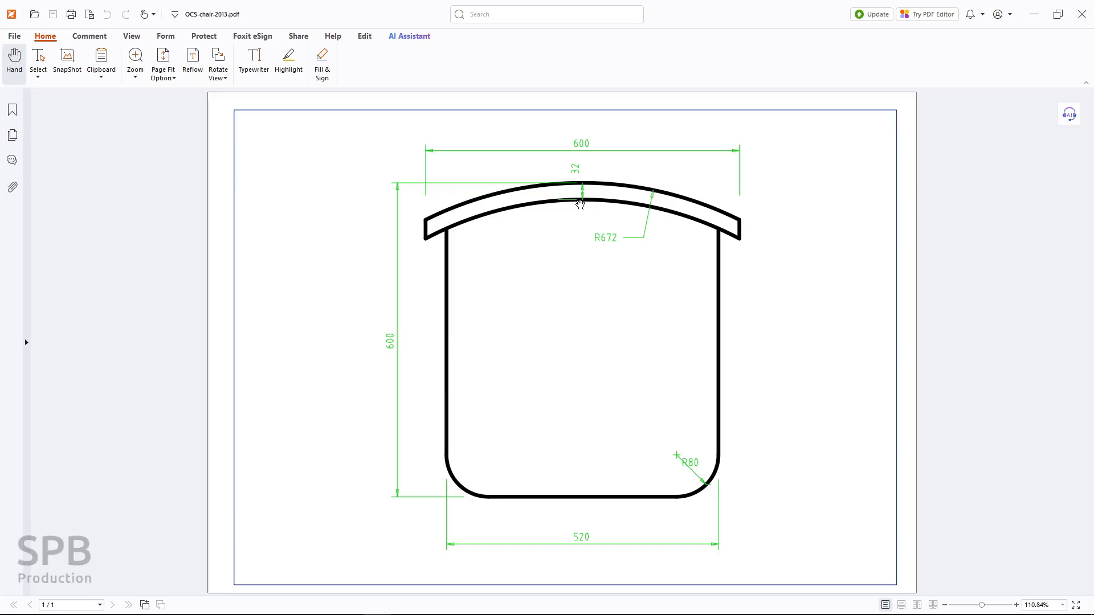
key("alt+Tab")
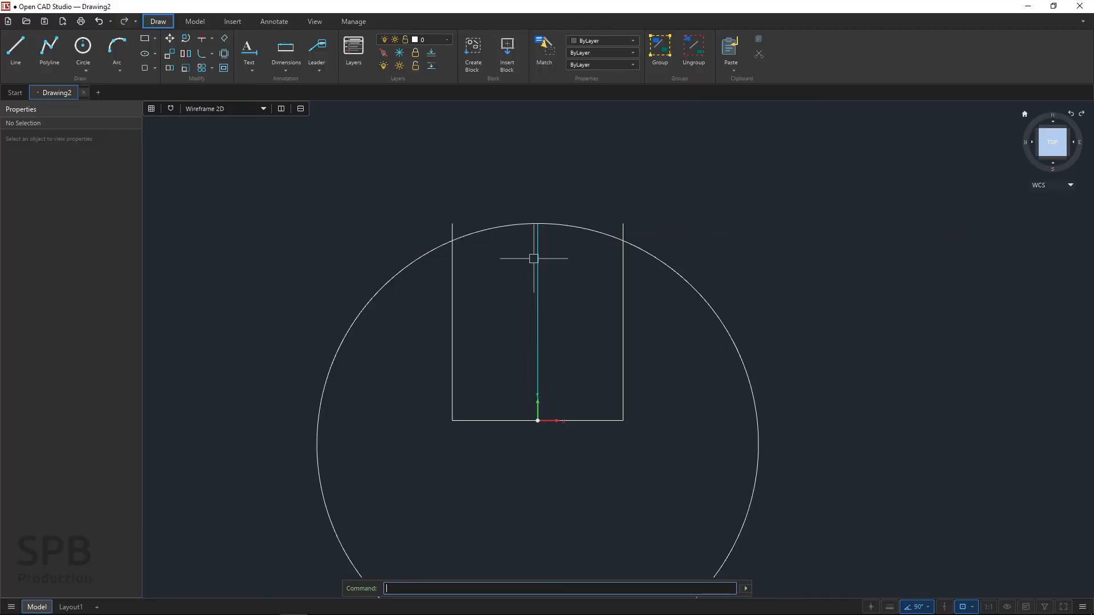
left_click(566, 225)
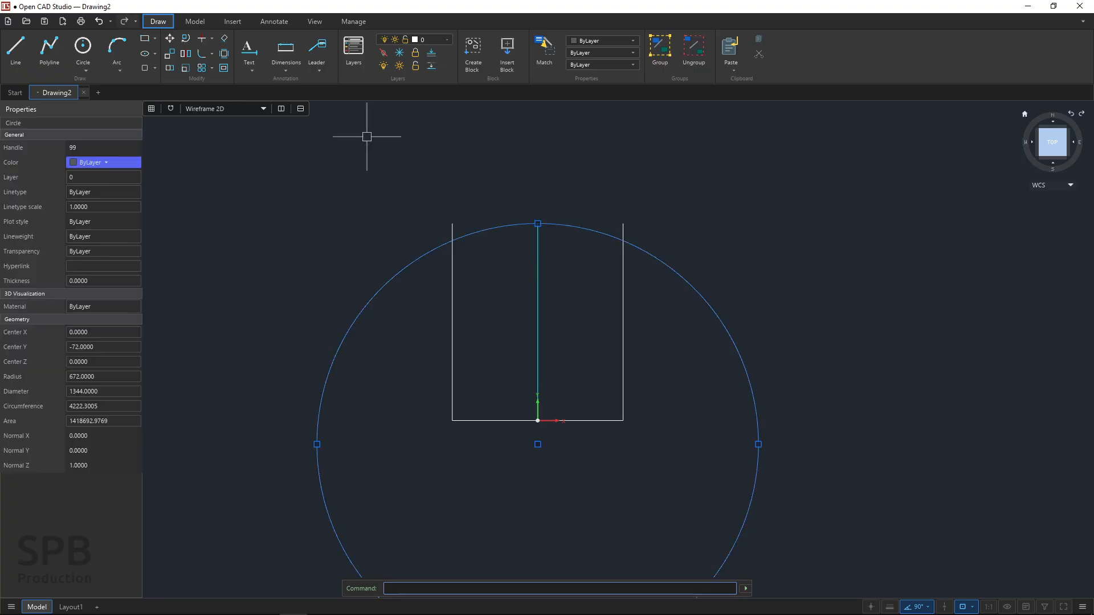
left_click(224, 69)
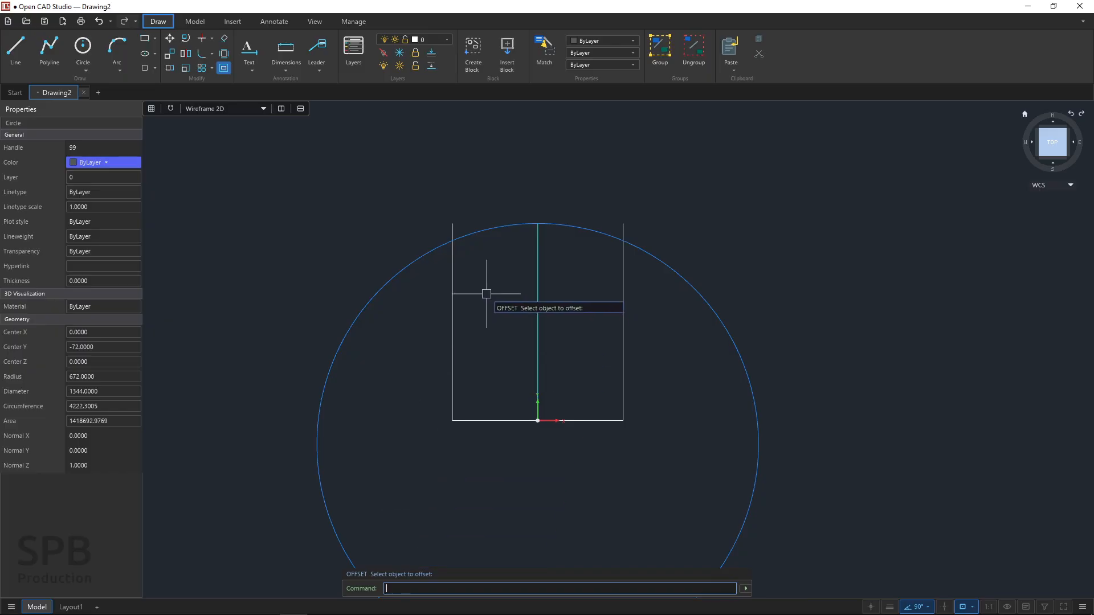
left_click(491, 228)
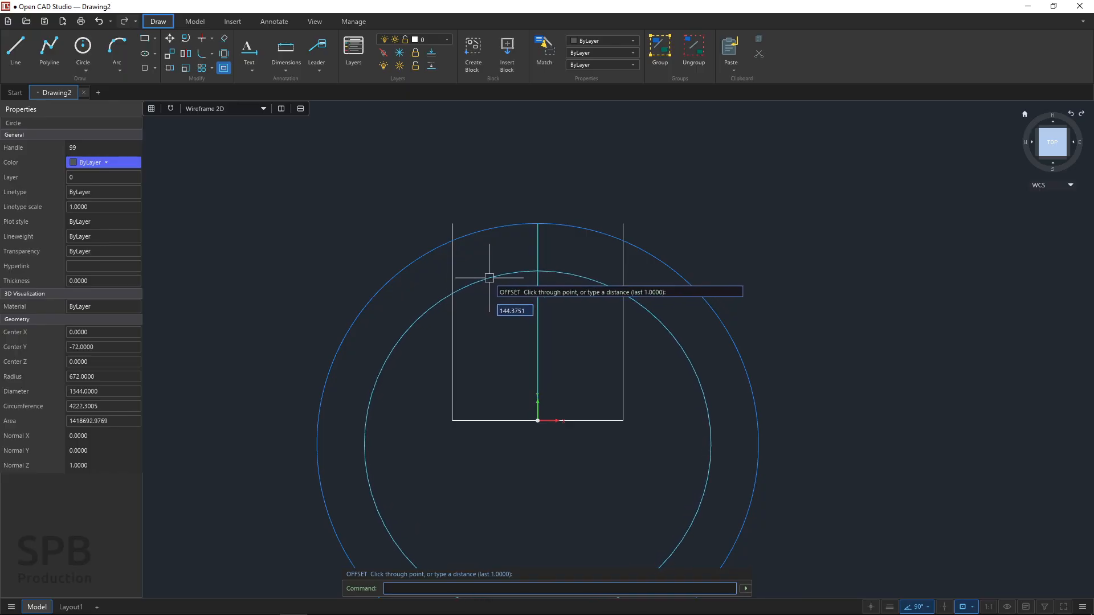
key("Return")
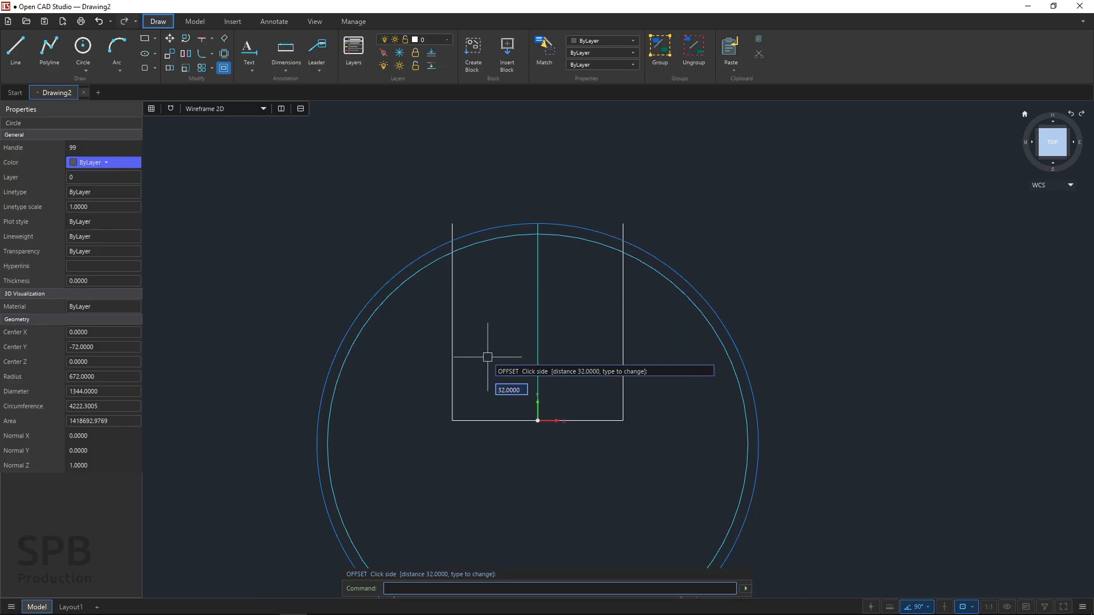
left_click(505, 360)
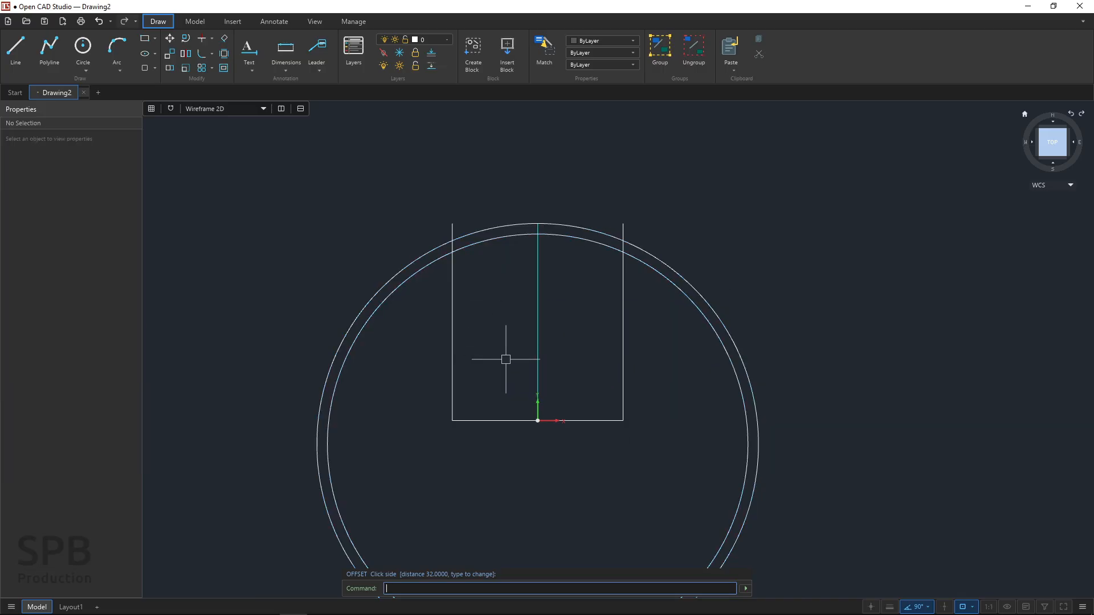
left_click(497, 235)
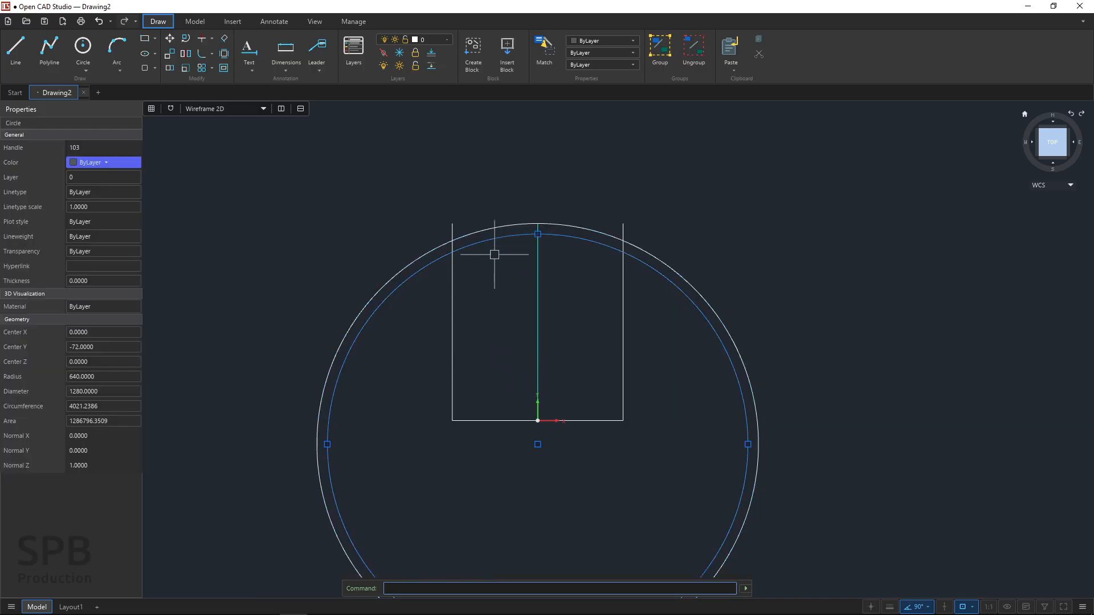
Check the PDF reference for where the seat sides end and trim the left vertical line back to the inner circle
left_click(498, 292)
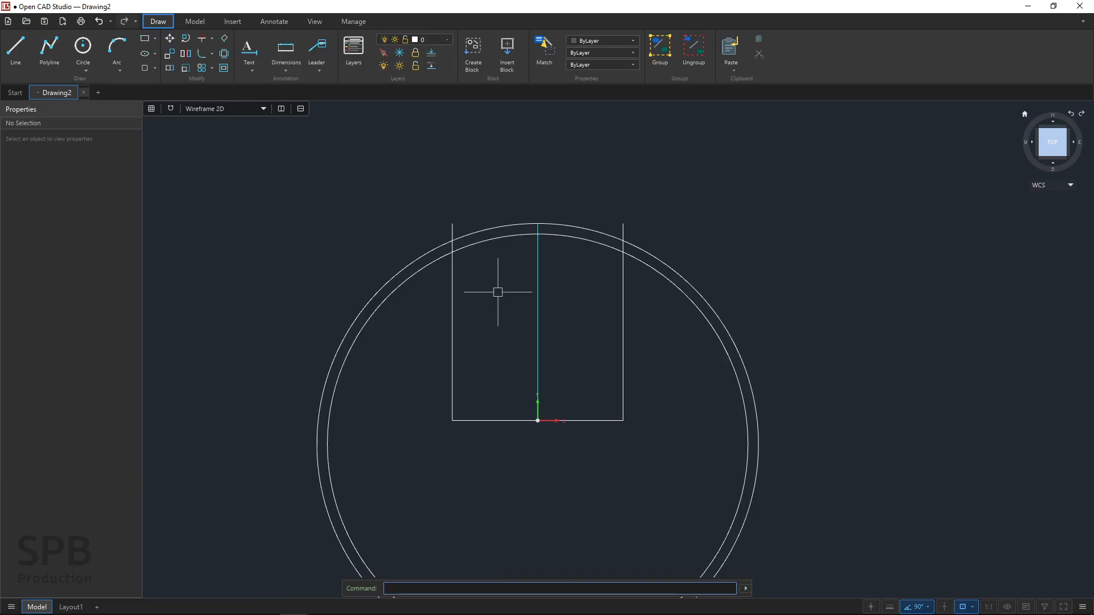
key("alt+Tab")
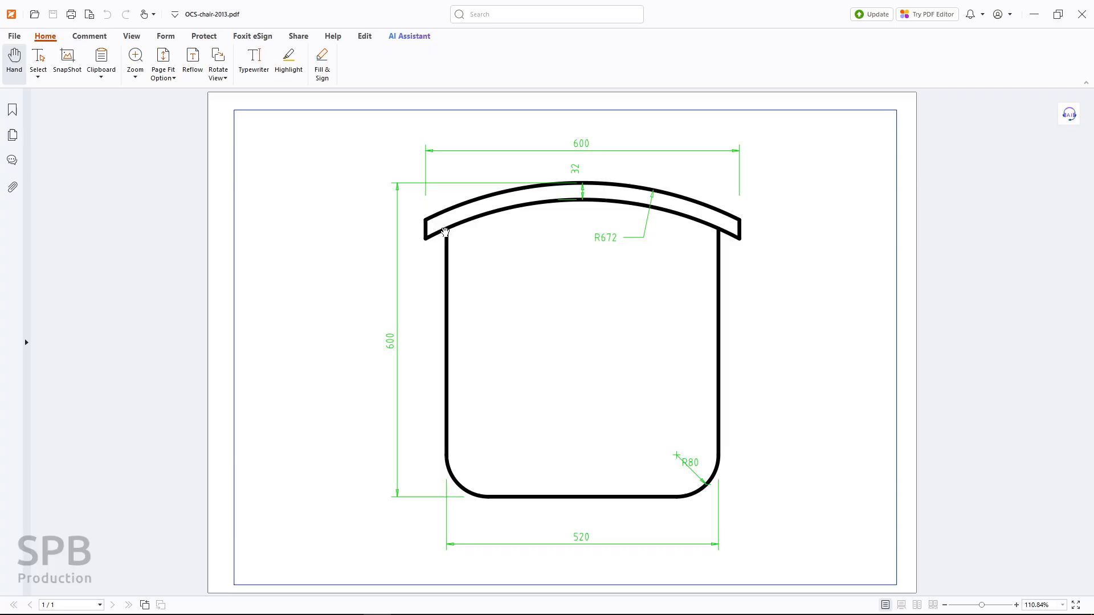
key("alt+Tab")
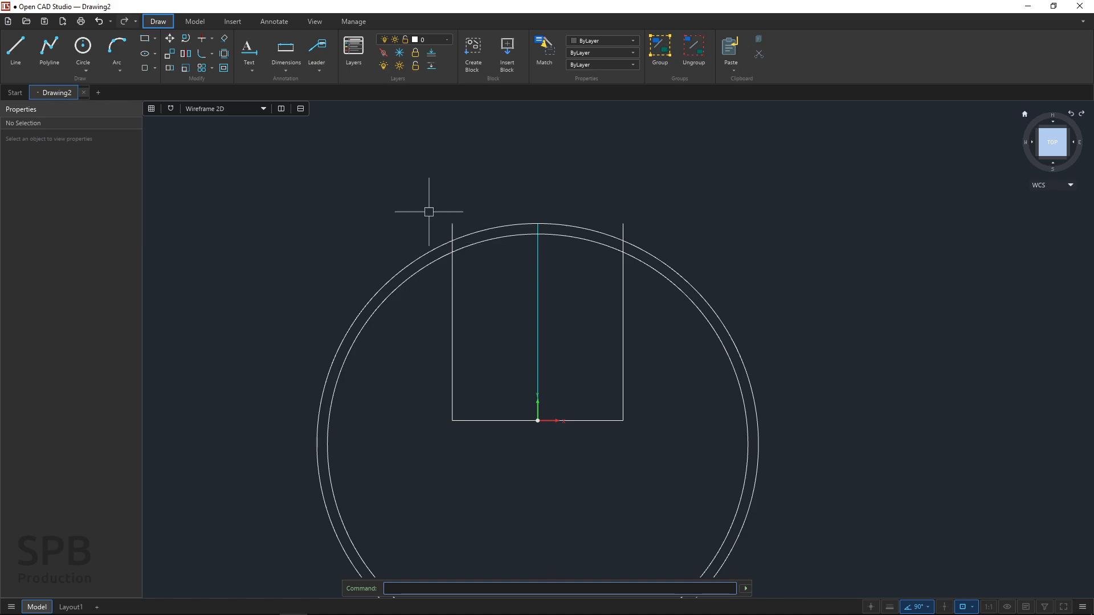
left_click(212, 40)
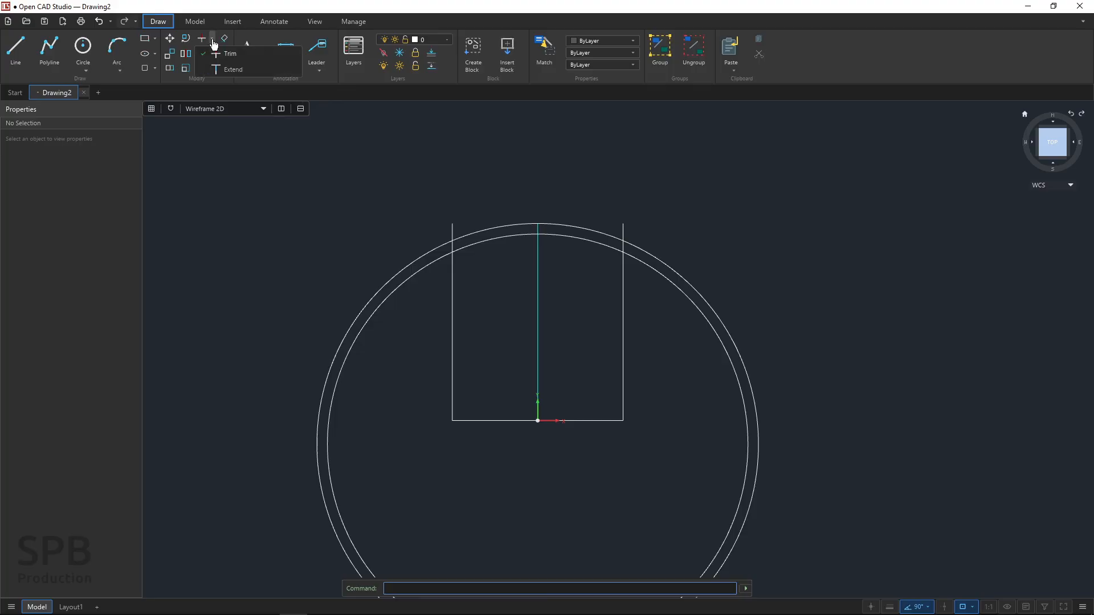
left_click(232, 55)
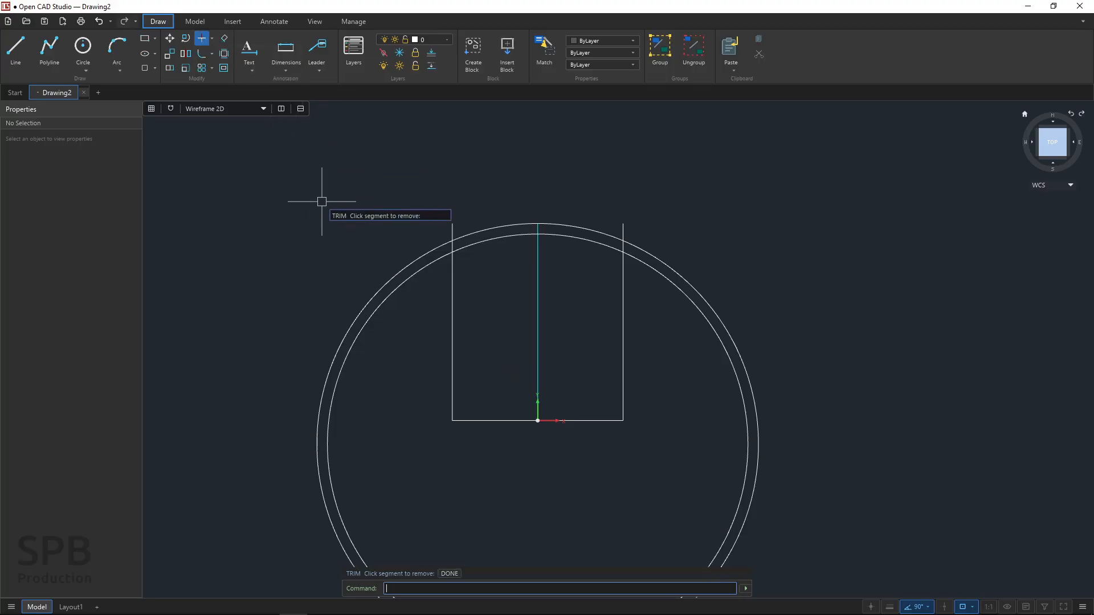
left_click(452, 228)
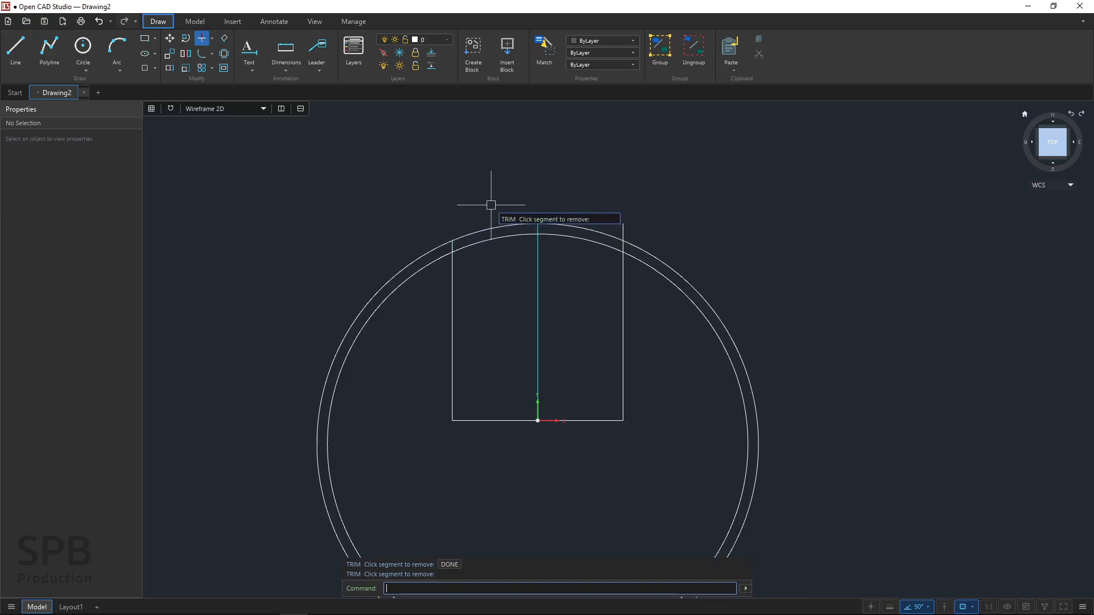
scroll(453, 243, "up", 5)
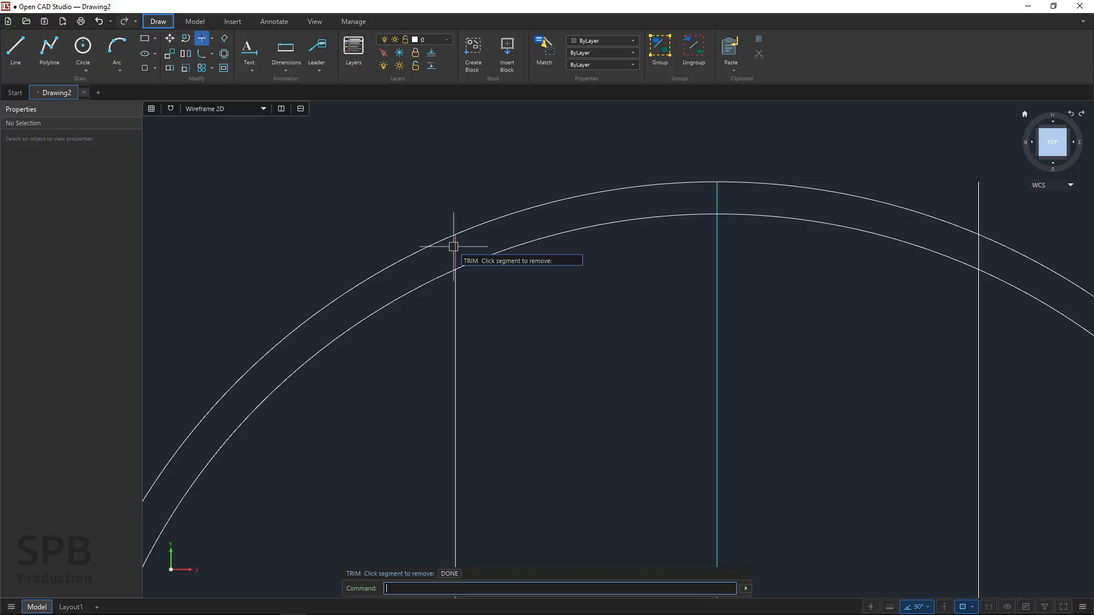
left_click(454, 246)
scroll(514, 346, "down", 1)
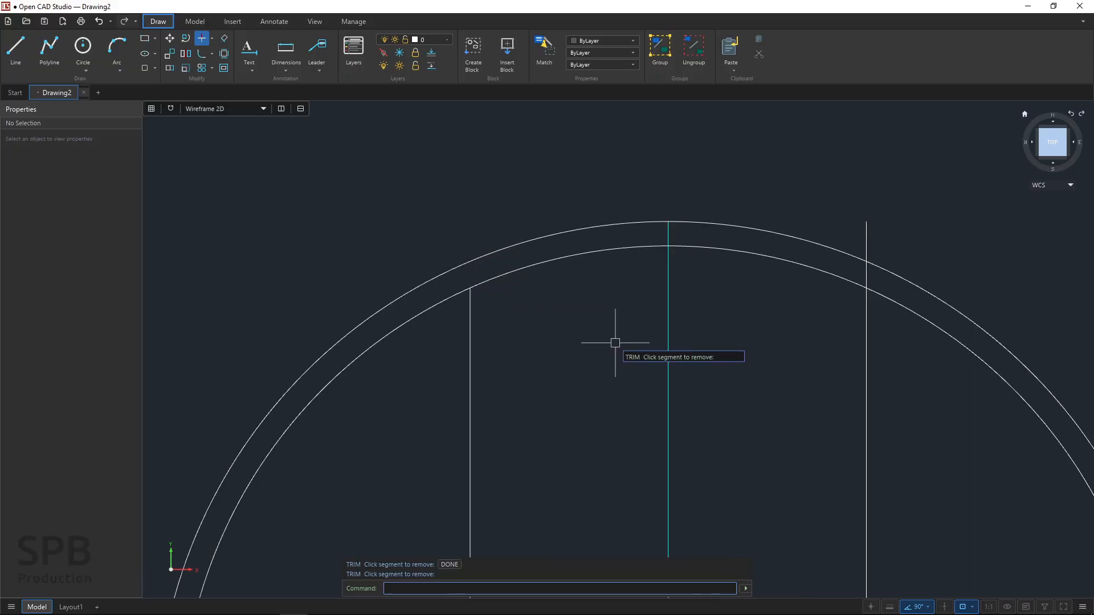
Trim the right vertical line back to the inner circle and finish the Trim command
middle_click_drag(796, 322, 542, 276)
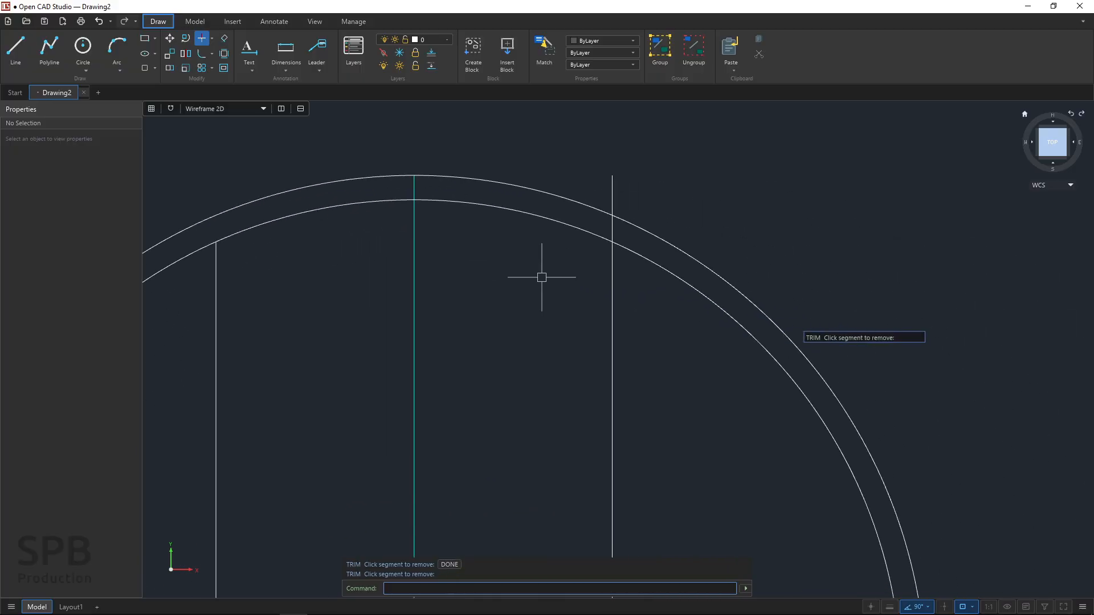
left_click(615, 181)
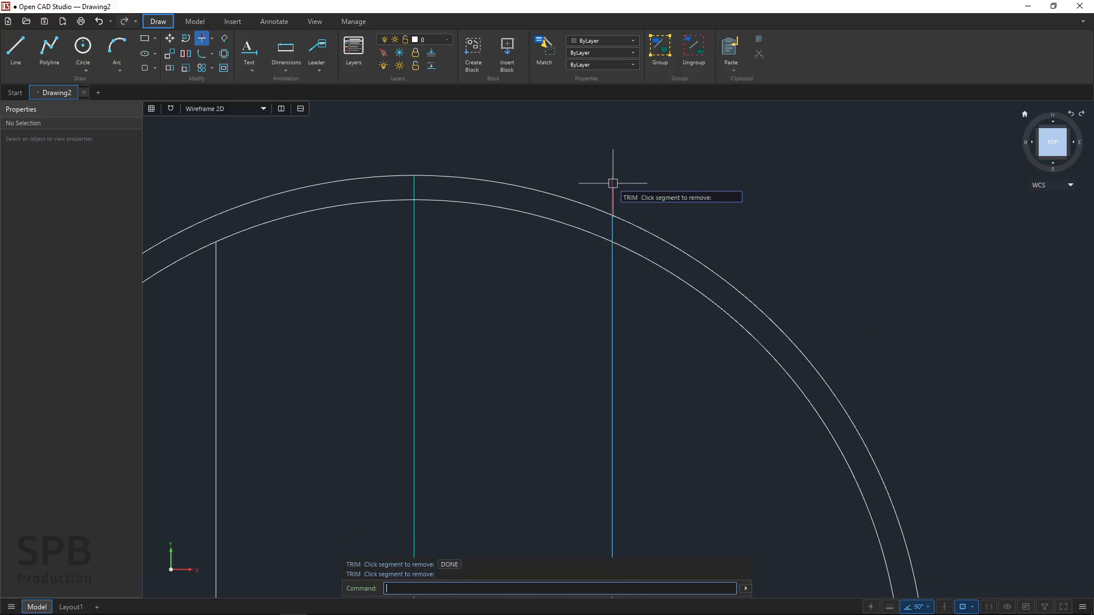
left_click(613, 235)
scroll(583, 272, "down", 3)
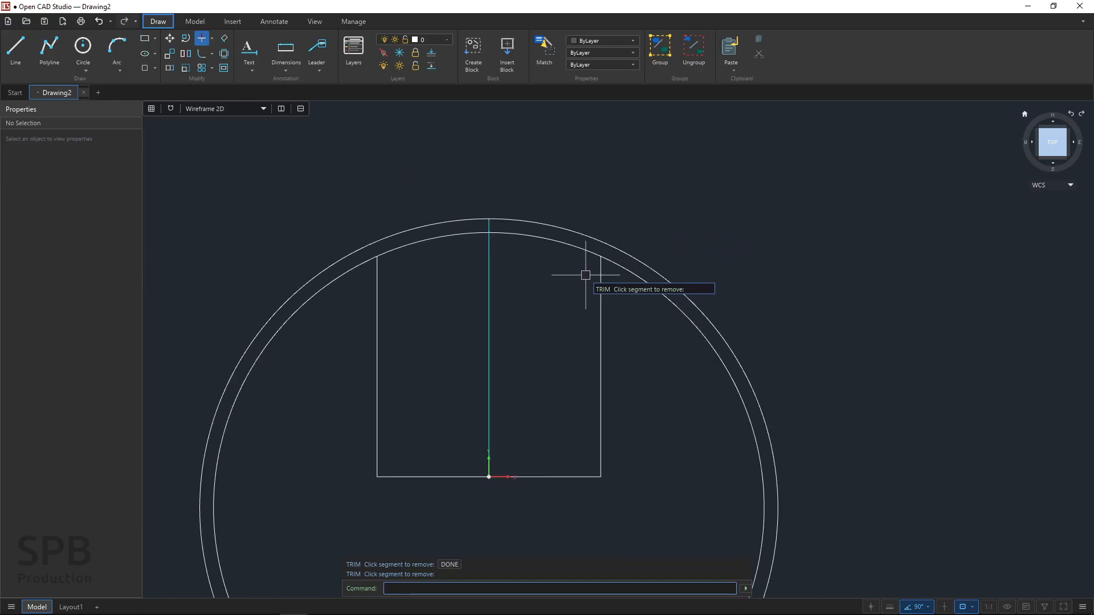
scroll(585, 279, "down", 1)
mouse_move(549, 348)
middle_mouse_down()
mouse_move(565, 343)
mouse_move(584, 378)
mouse_move(619, 306)
middle_mouse_up()
scroll(582, 353, "up", 2)
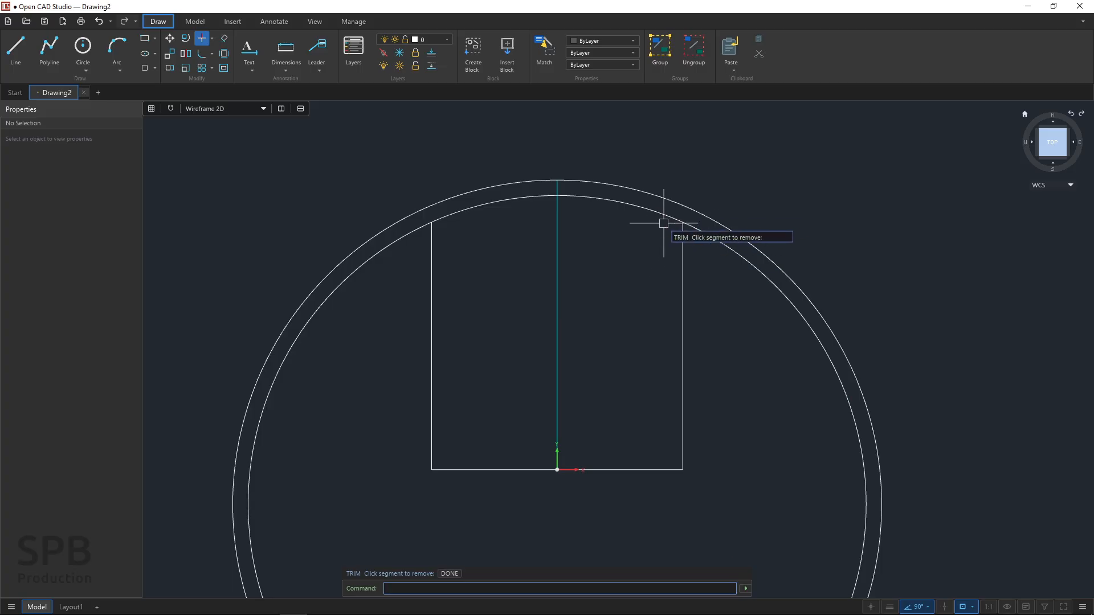
key("Escape")
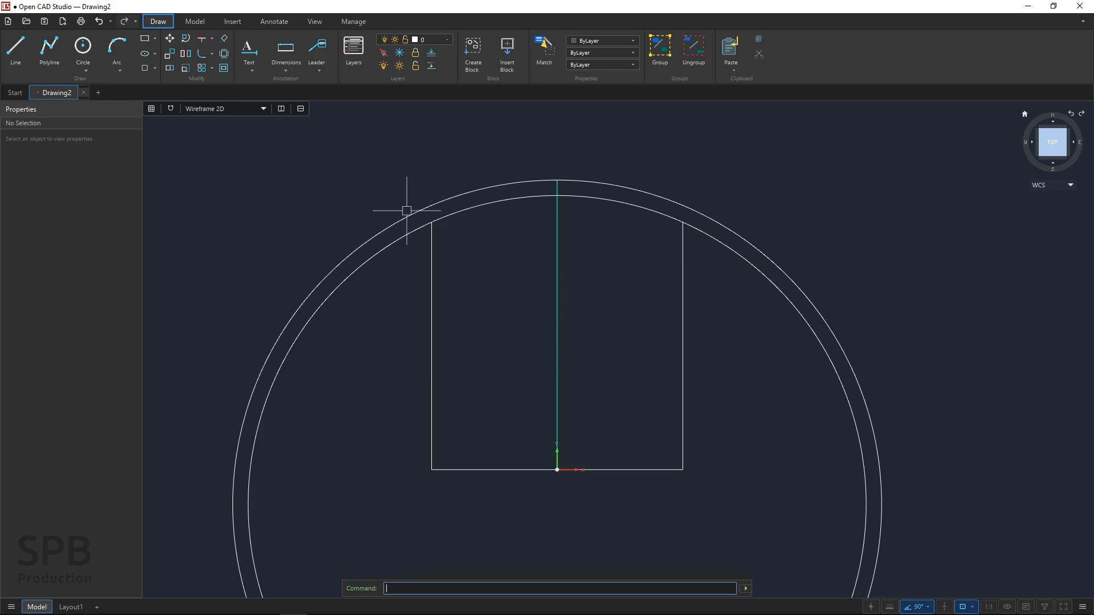
Consult the PDF reference for the backrest width and offset the cyan centerline 300 units to the left
key("alt+Tab")
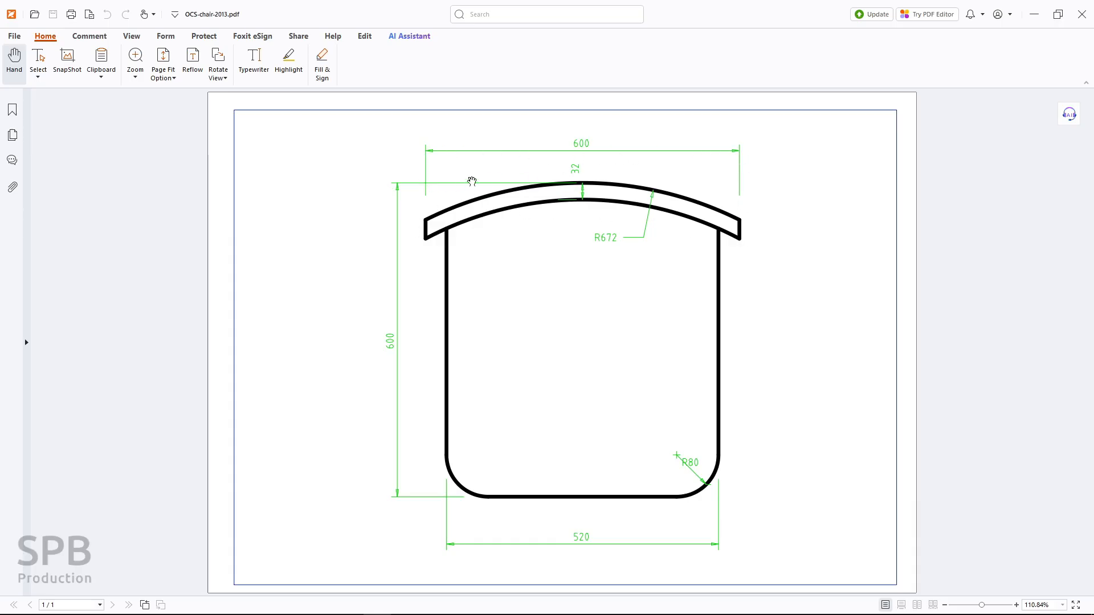
key("alt+Tab")
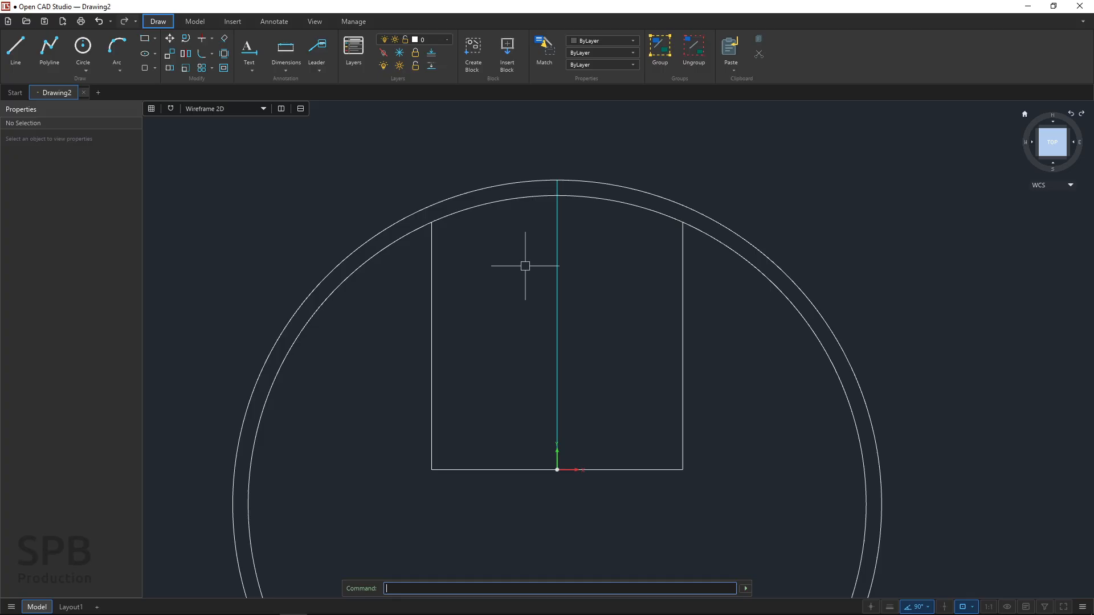
left_click(223, 68)
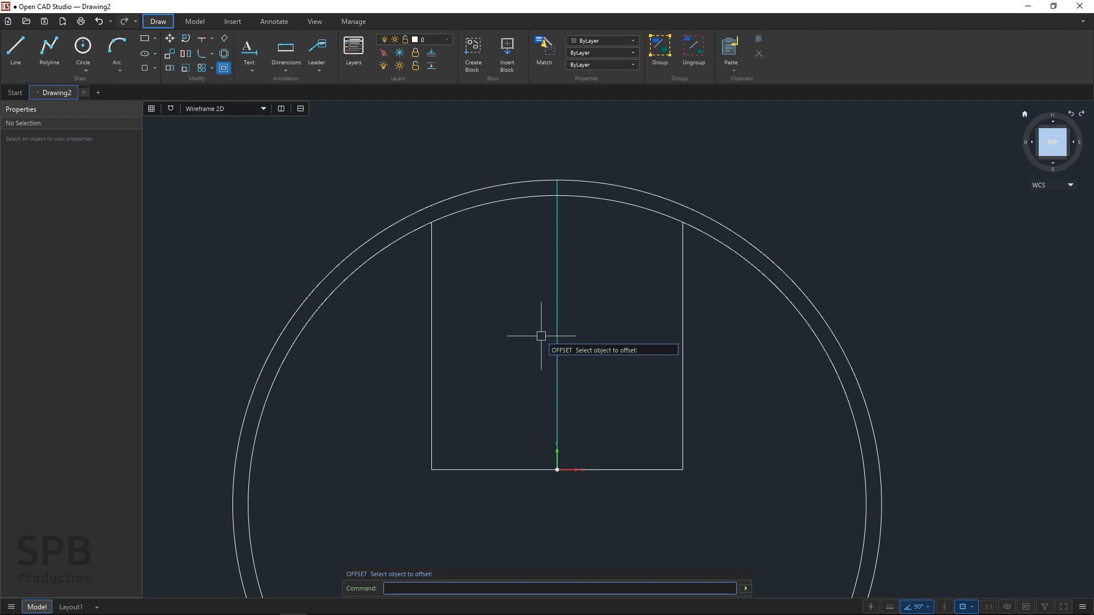
left_click(558, 318)
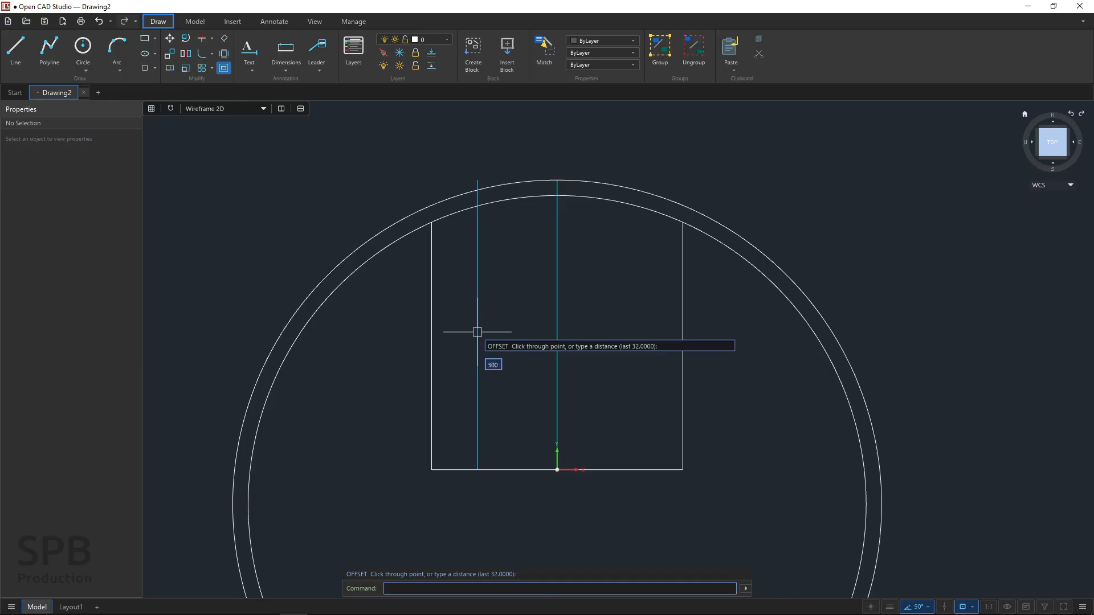
key("Return")
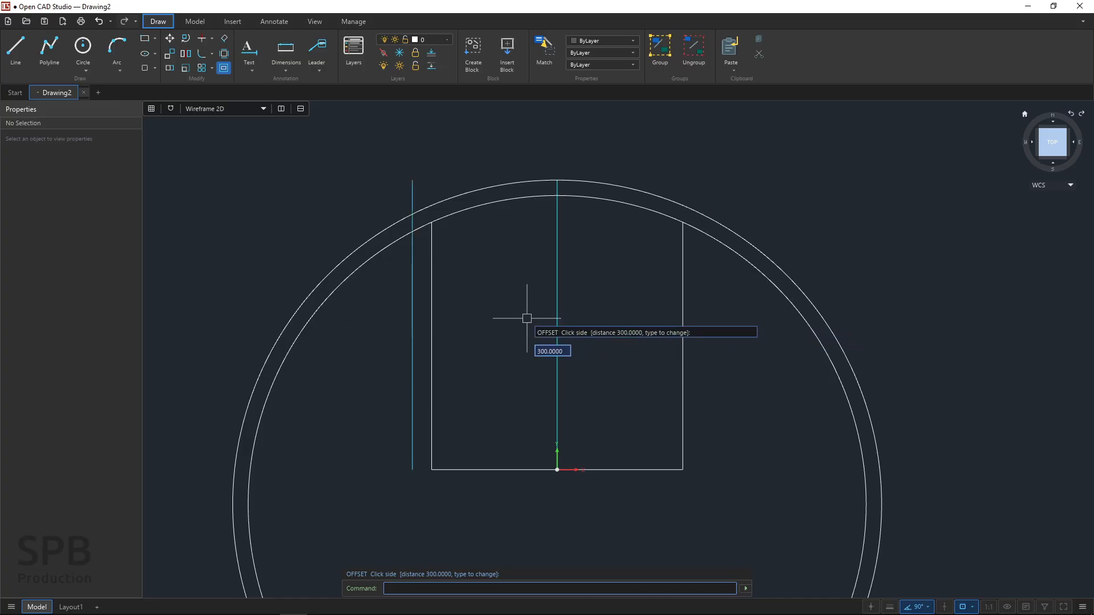
left_click(367, 333)
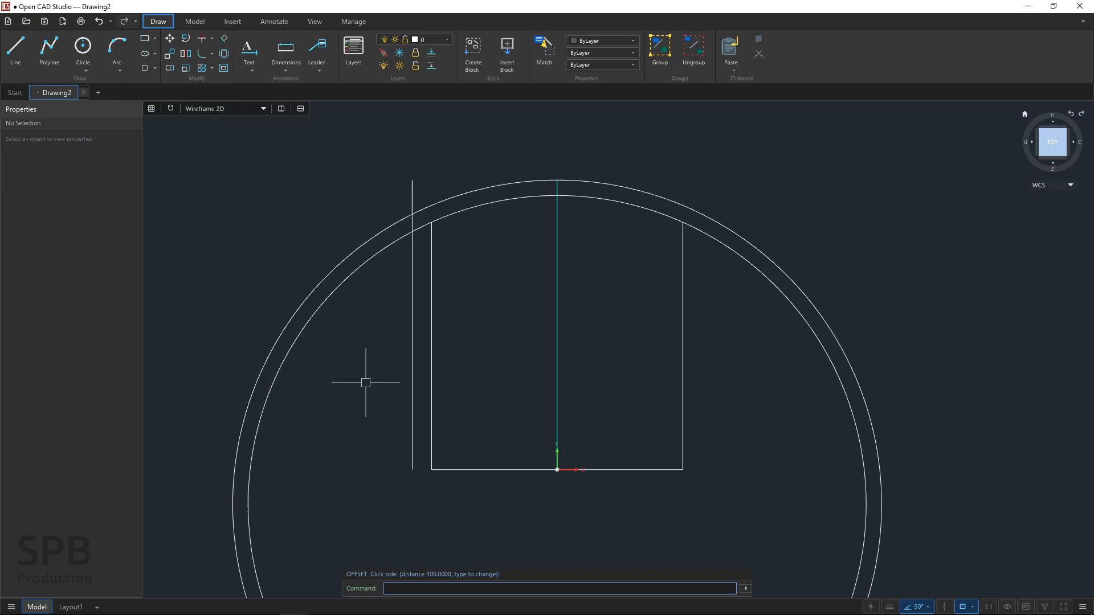
Offset the cyan centerline 300 units to the right
left_click(223, 71)
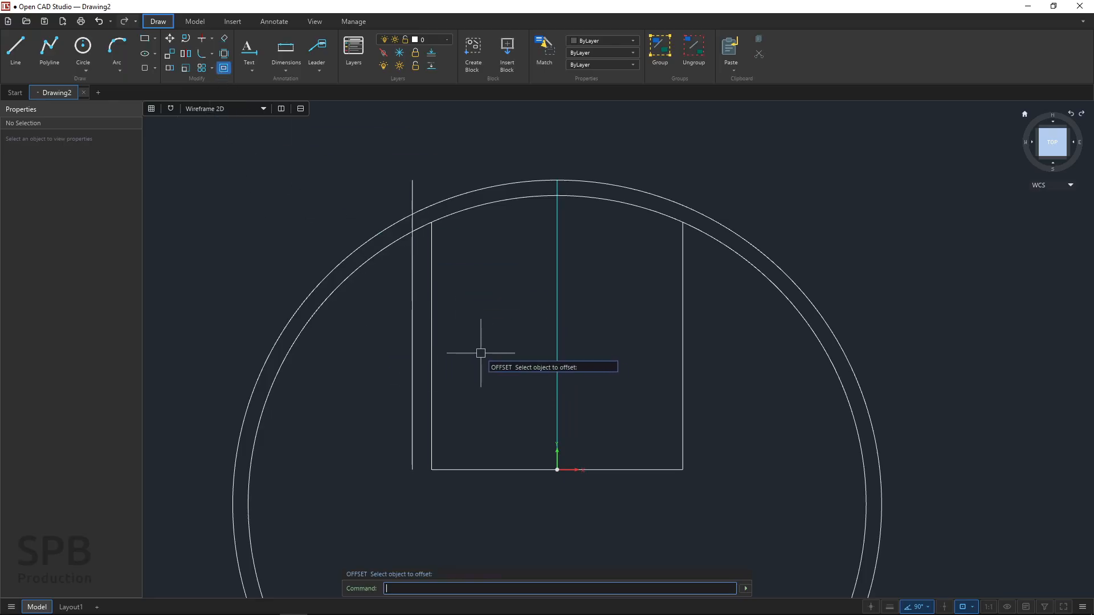
left_click(556, 342)
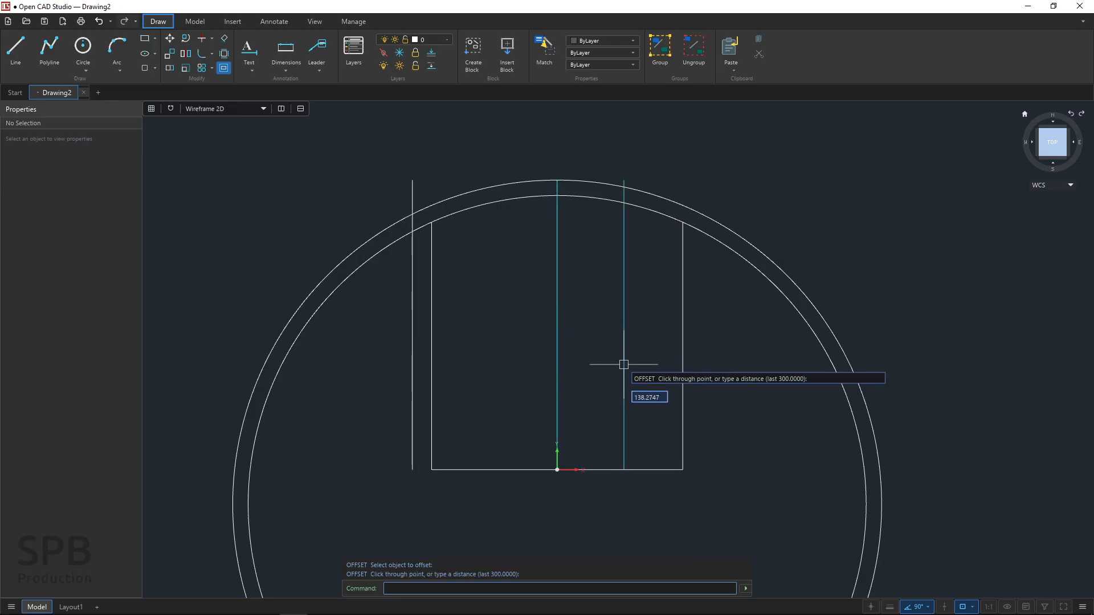
key("Return")
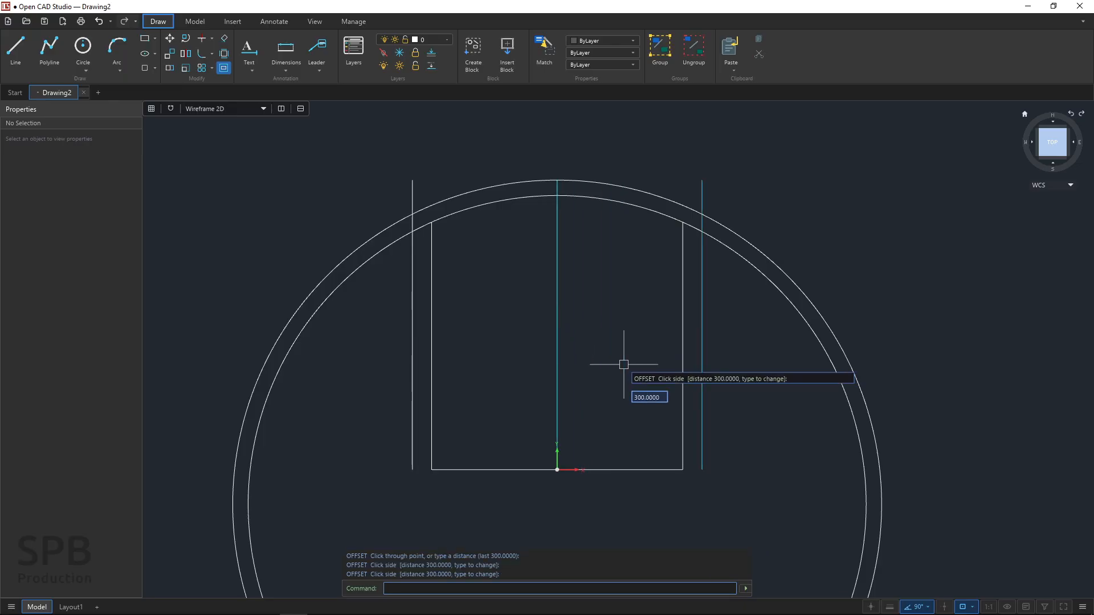
left_click(747, 368)
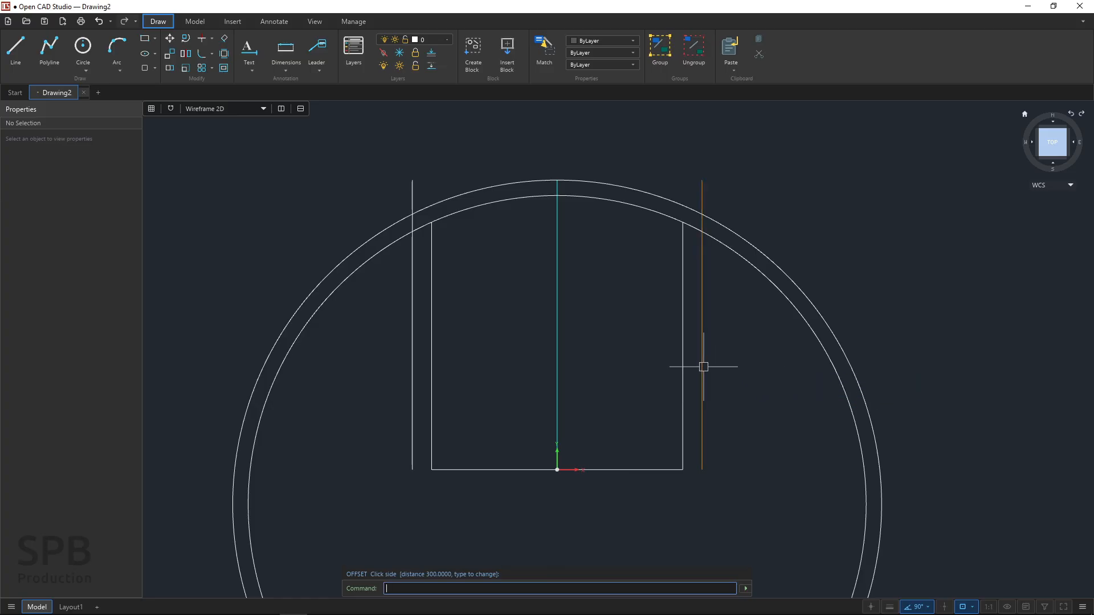
key("Escape")
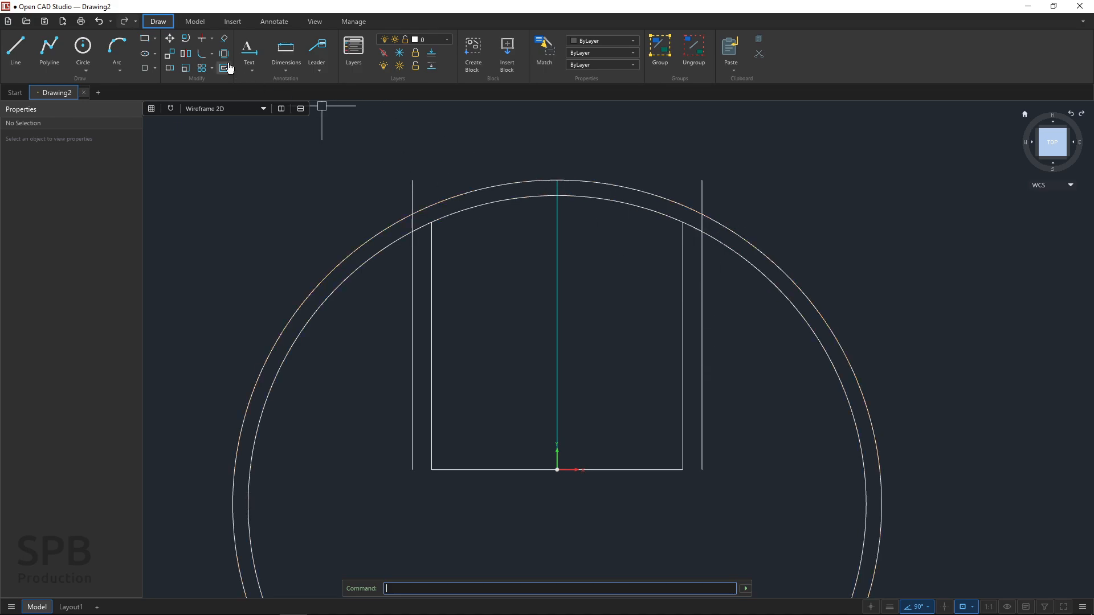
Trim both circles outside the two offset lines, keeping only the upper arcs of the backrest
left_click(203, 41)
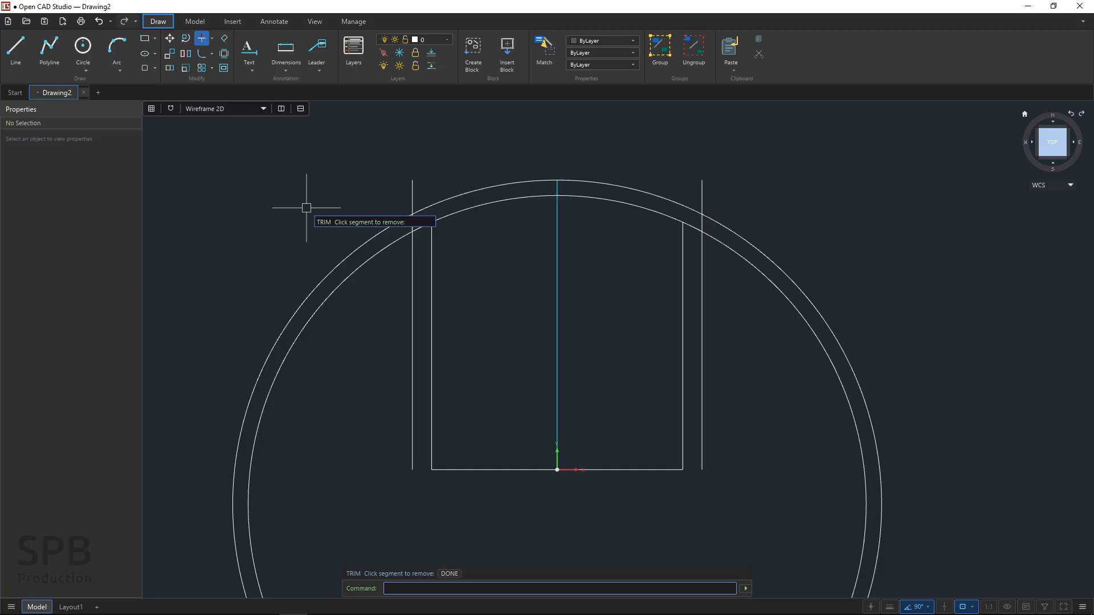
left_click(352, 253)
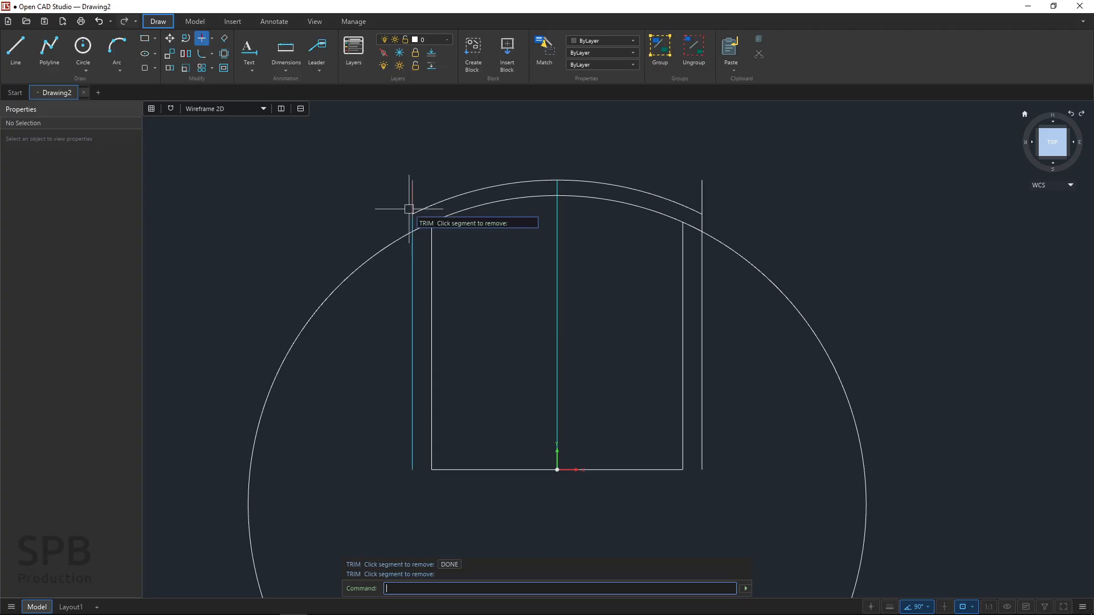
scroll(593, 387, "down", 1)
middle_click_drag(604, 416, 567, 274)
scroll(567, 274, "down", 2)
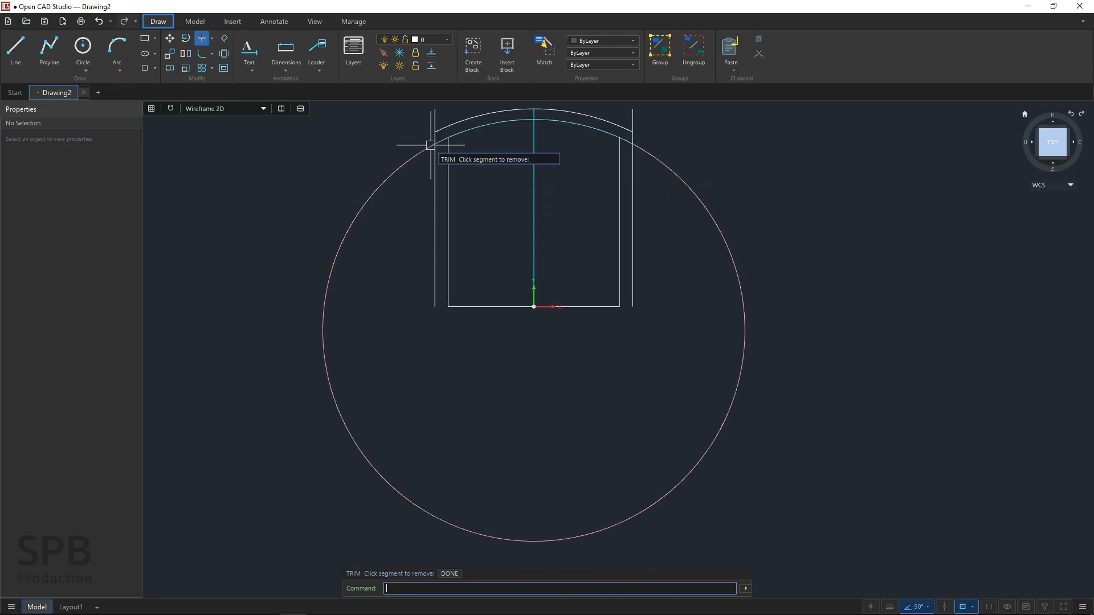
left_click(386, 176)
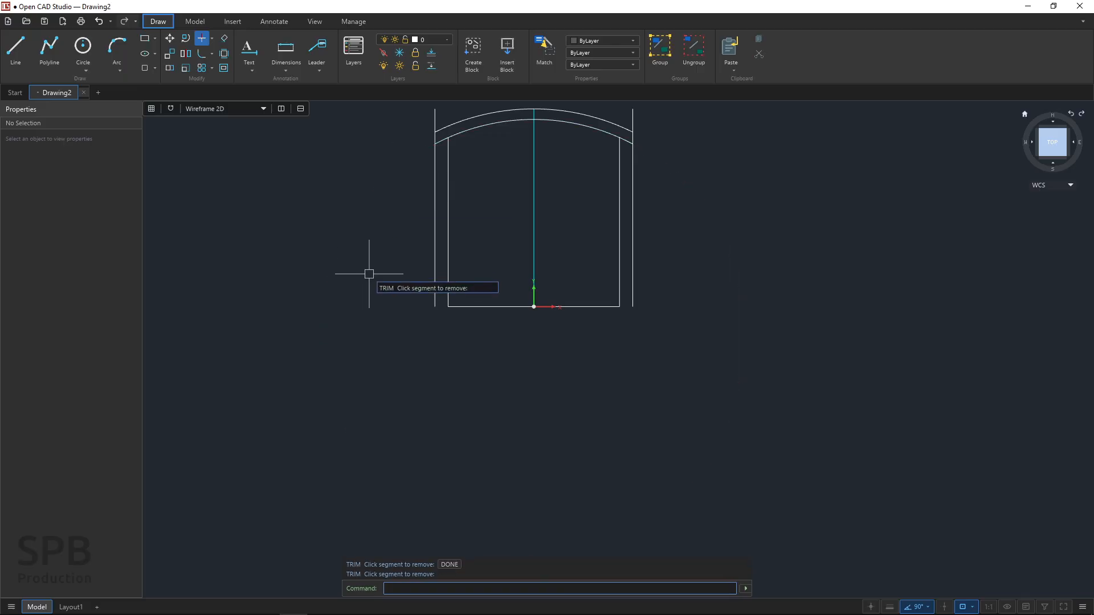
Trim both offset lines above the outer arc and below the inner arc to close the backrest ends
scroll(425, 197, "up", 3)
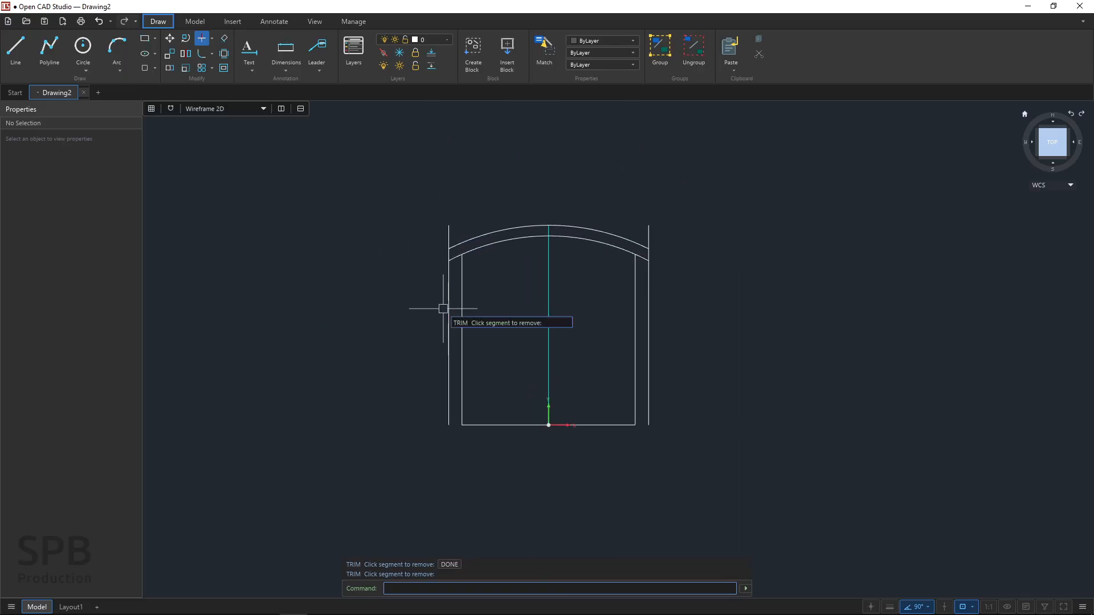
left_click(446, 273)
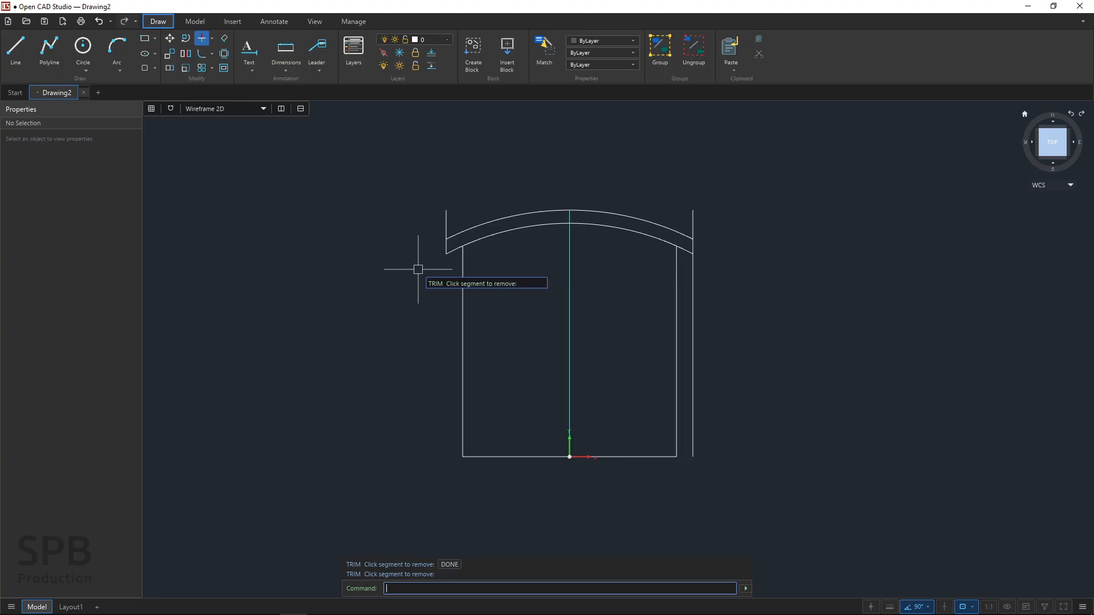
left_click(447, 216)
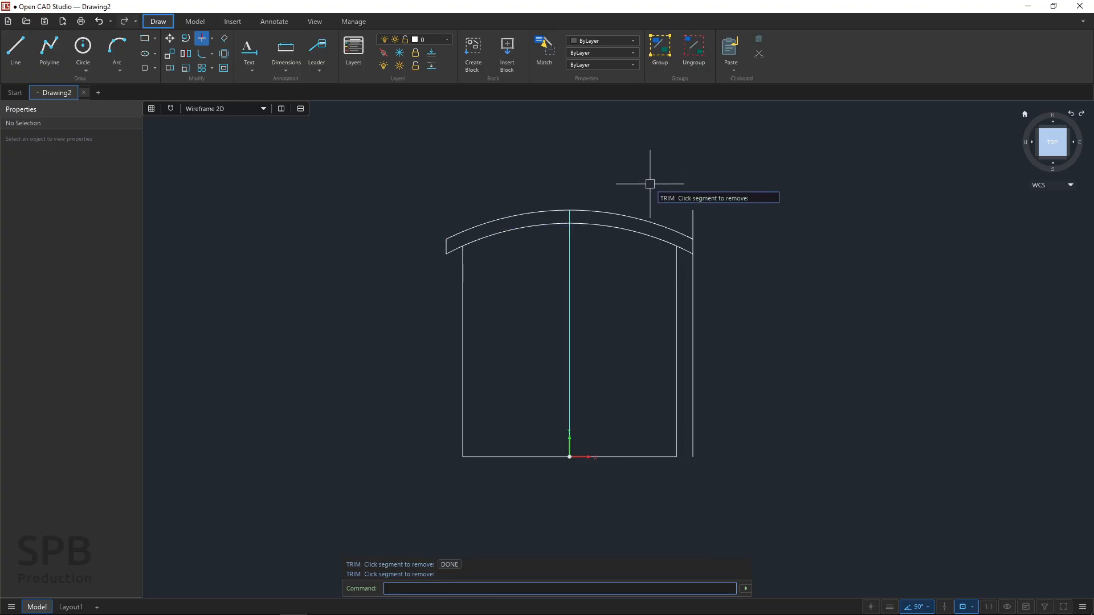
left_click(693, 220)
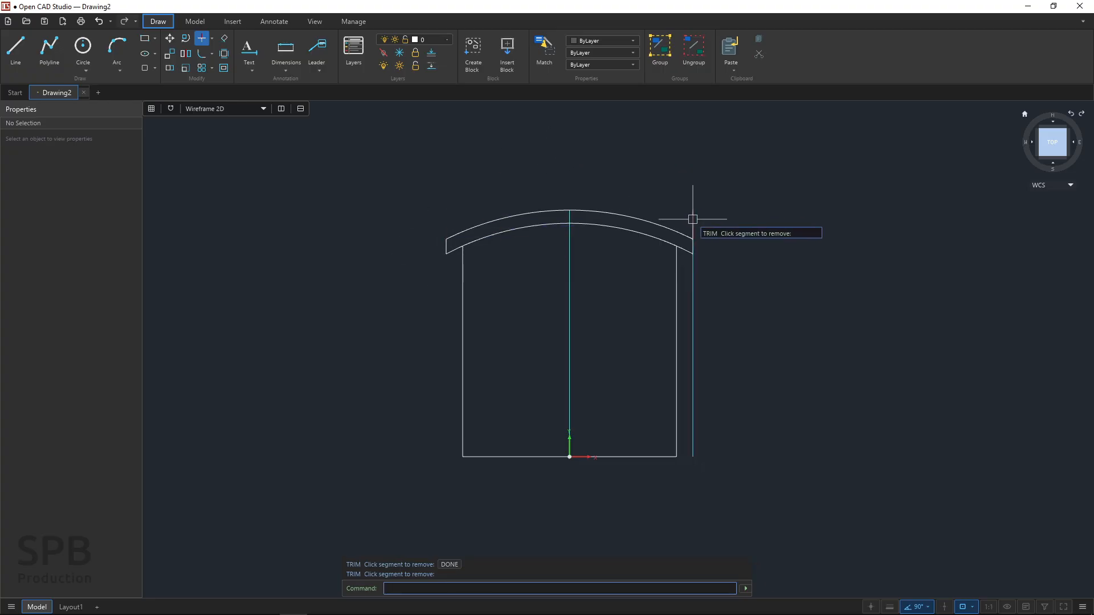
left_click(695, 288)
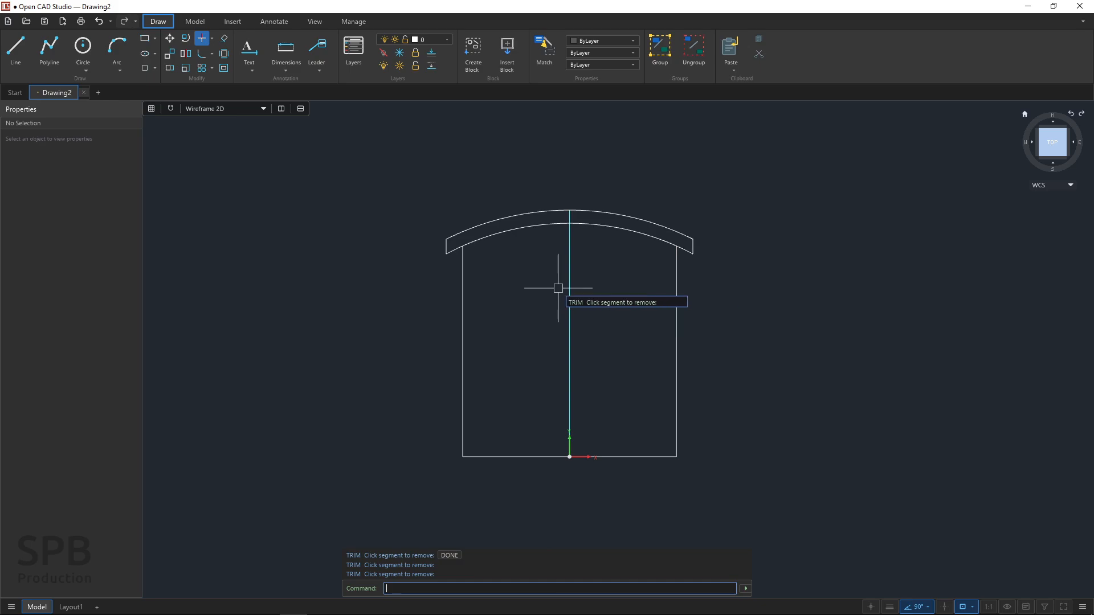
key("Escape")
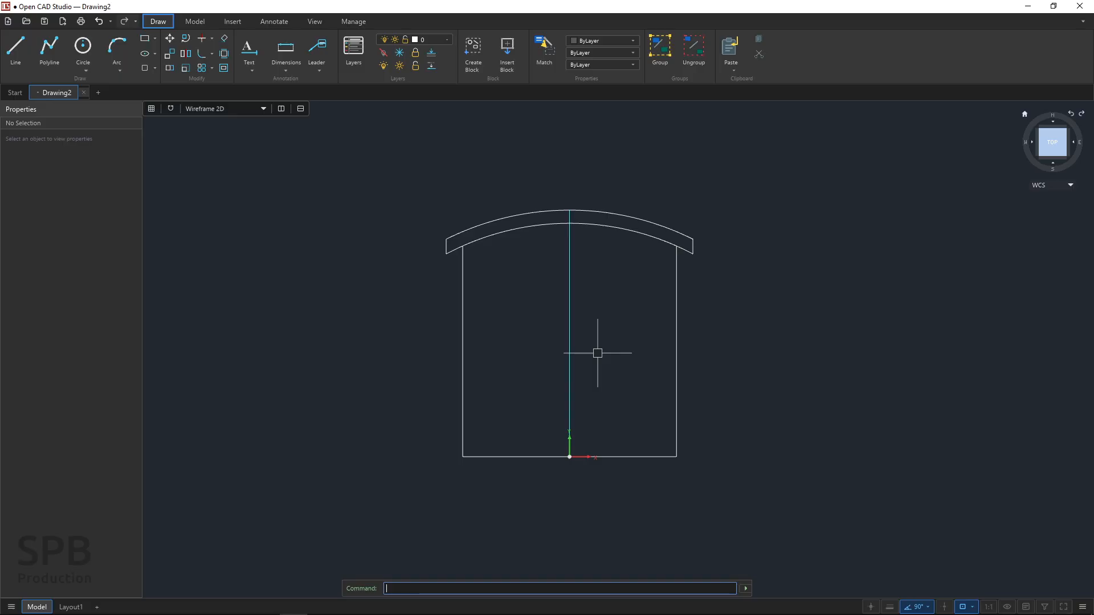
Delete the cyan vertical centerline and consult the PDF reference for the radius of the seat's lower corners
left_click(568, 329)
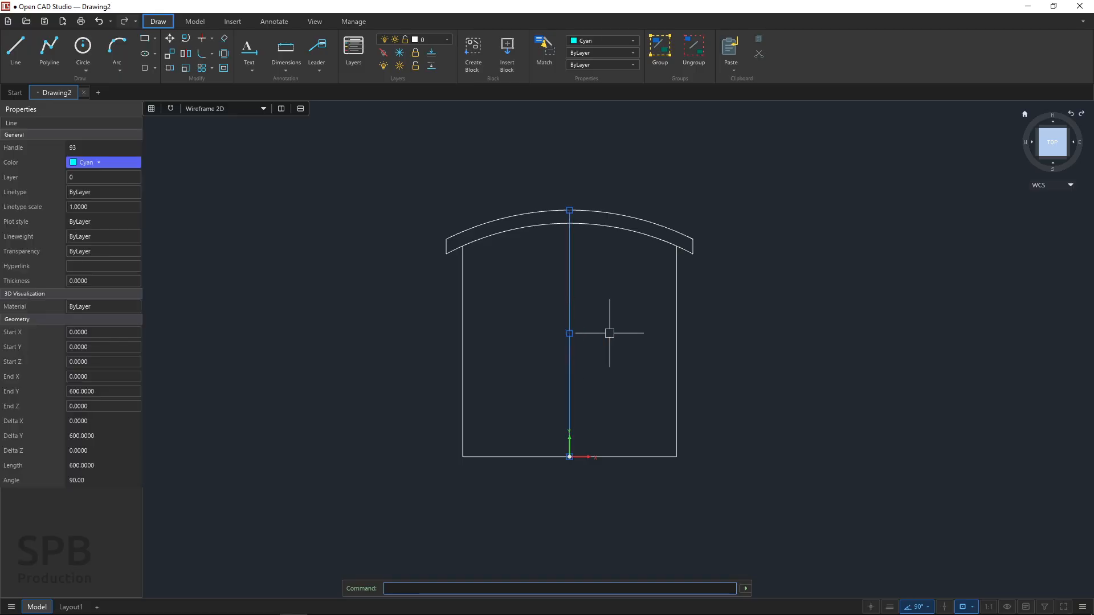
key("Delete")
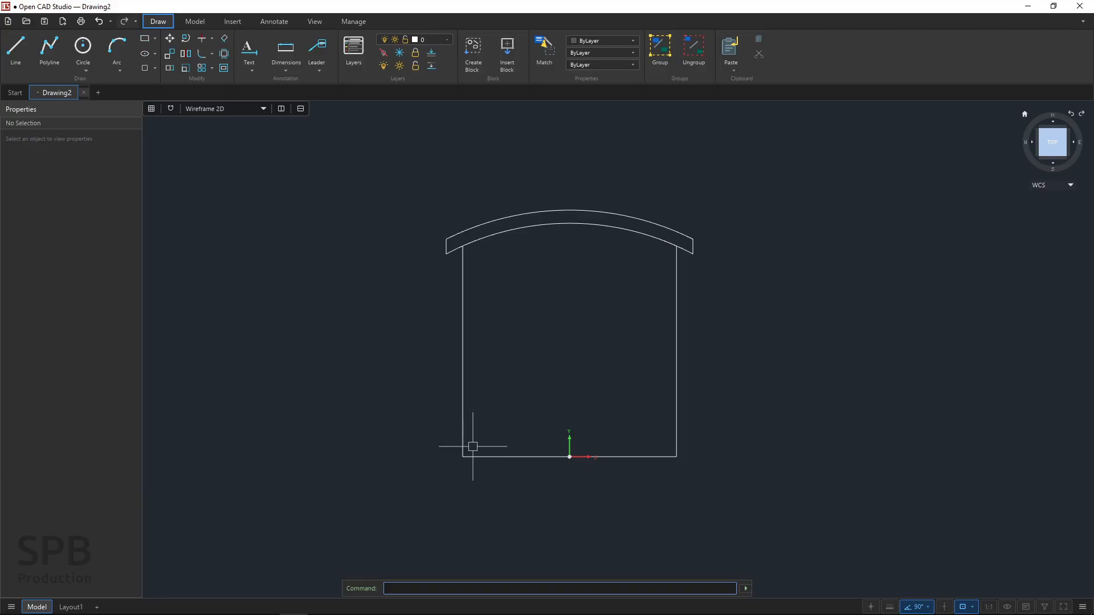
key("alt+Tab")
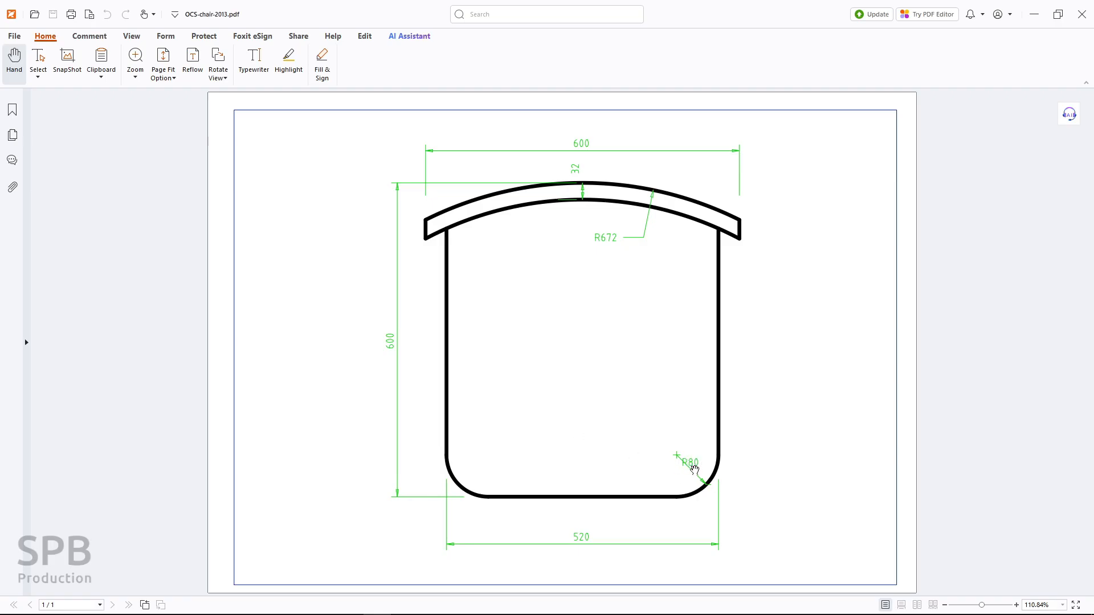
key("alt+Tab")
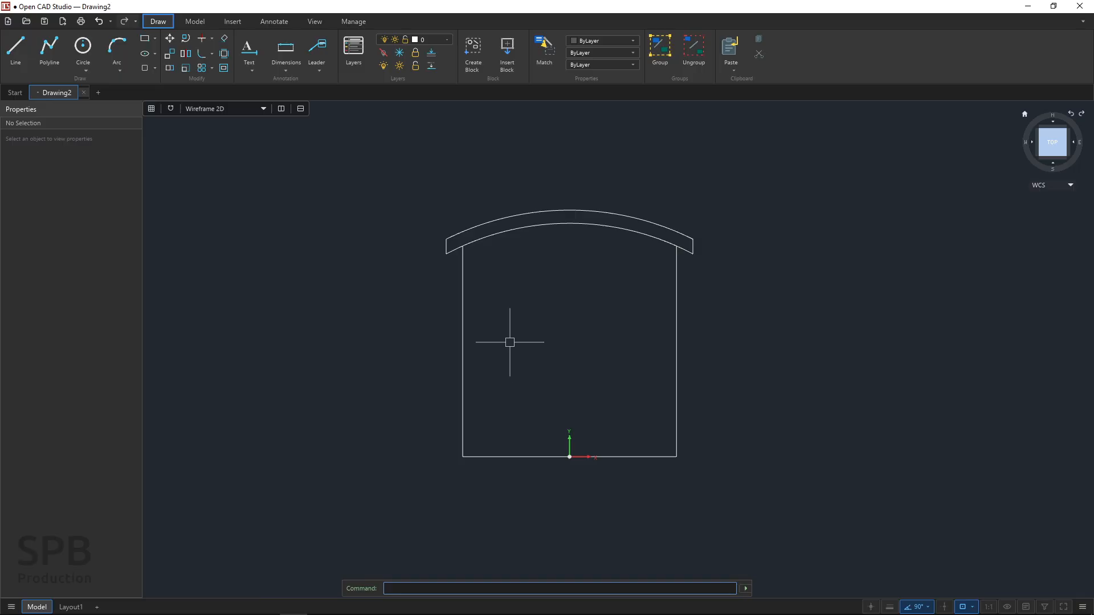
Fillet the lower-left corner of the seat outline with a radius of 80
left_click(212, 56)
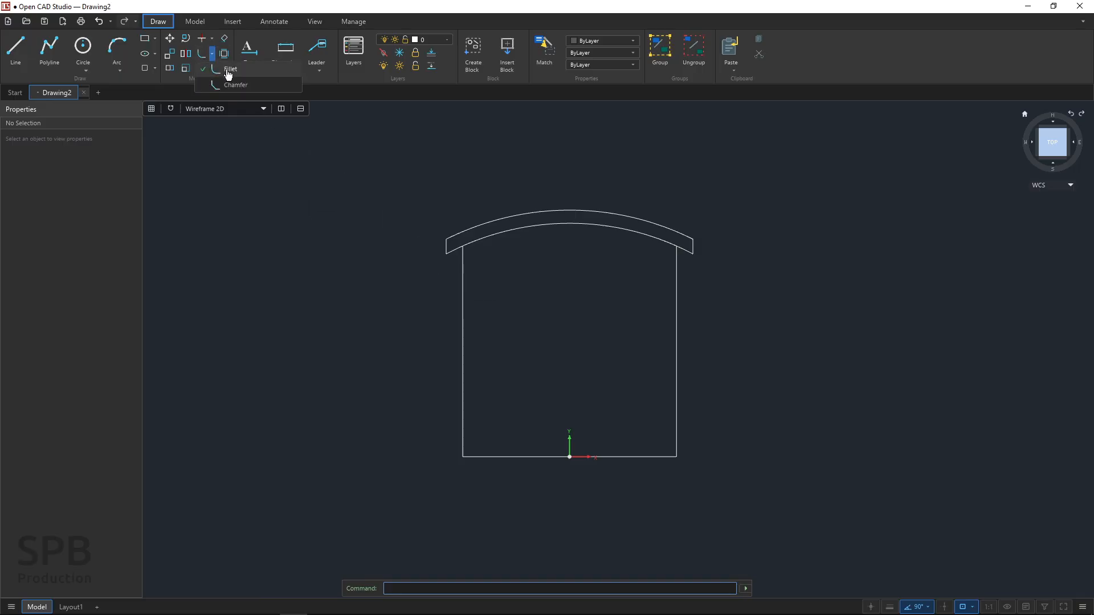
left_click(228, 69)
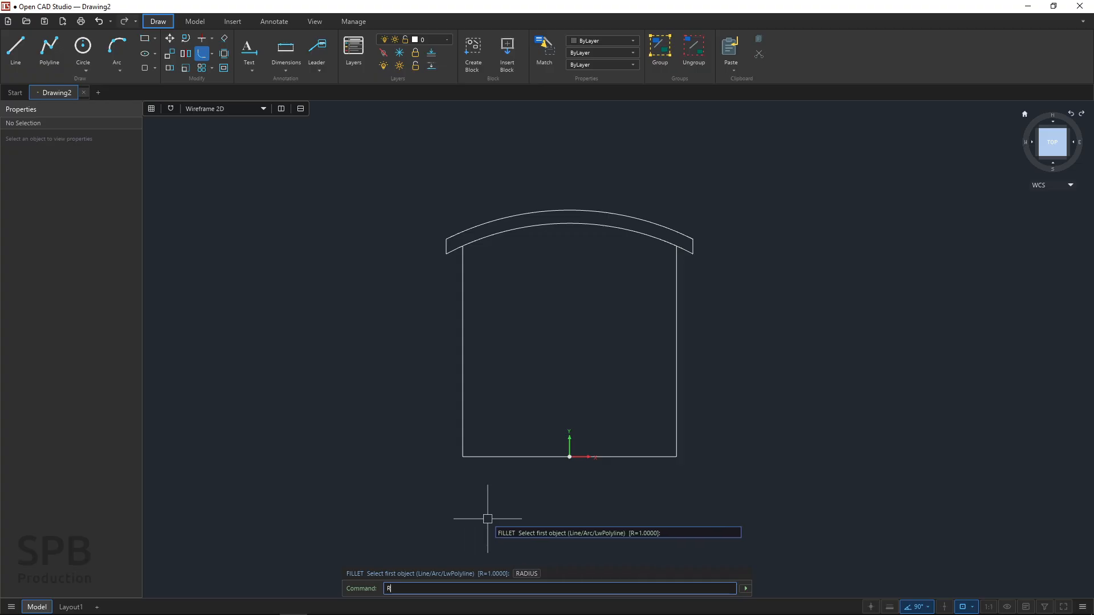
key("Return")
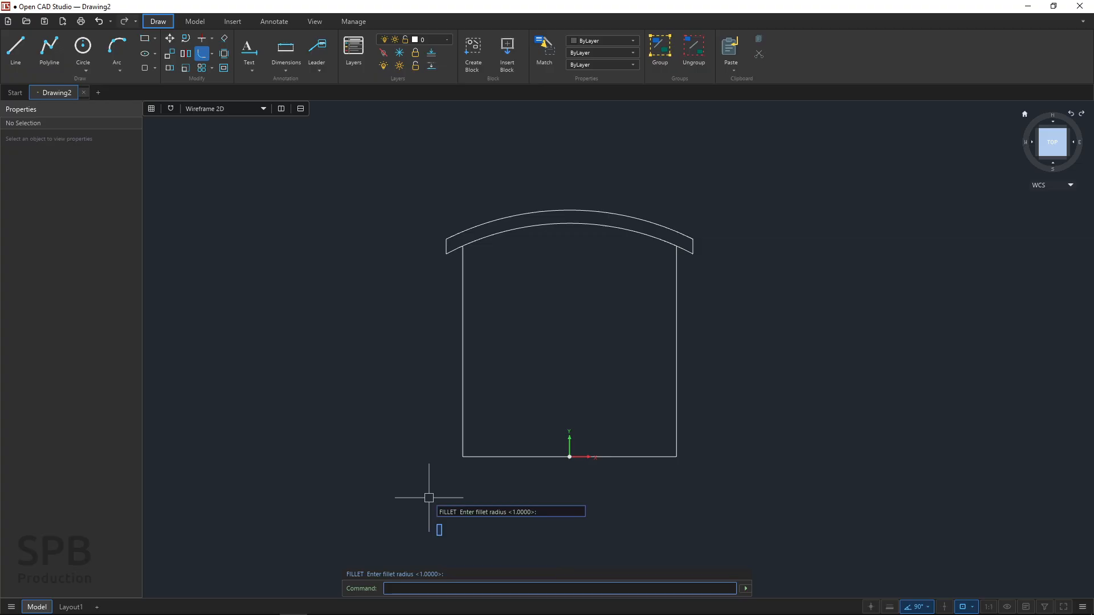
type("80")
key("Return")
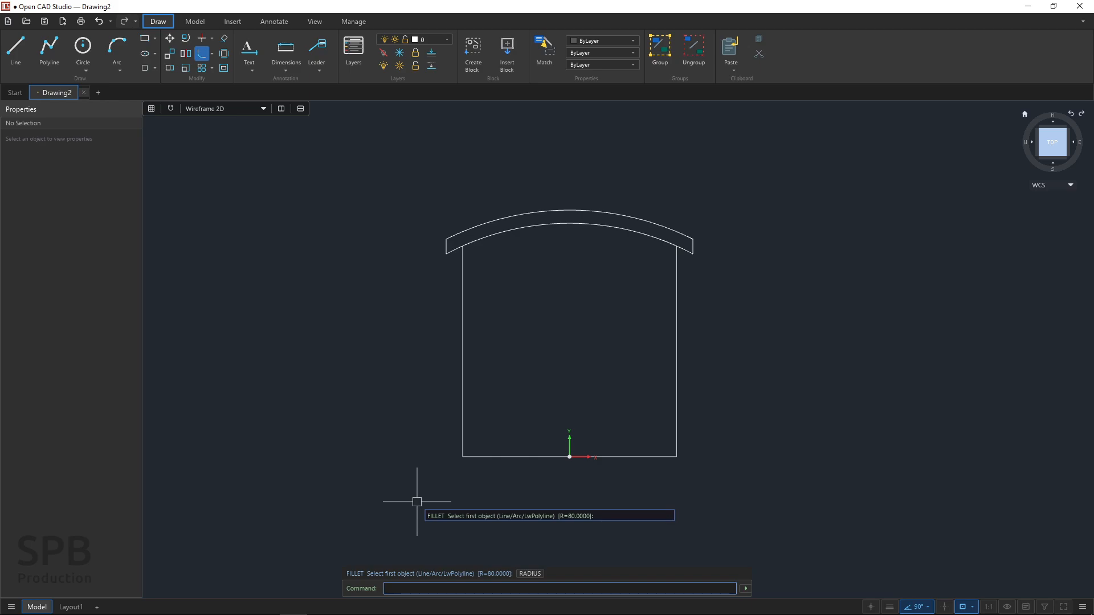
left_click(483, 456)
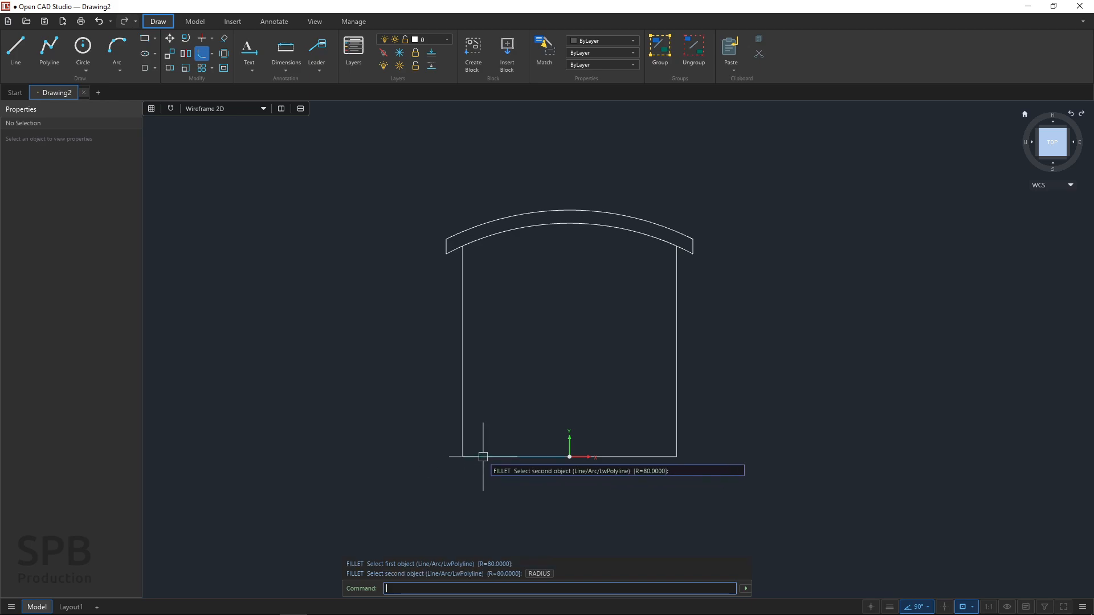
left_click(462, 376)
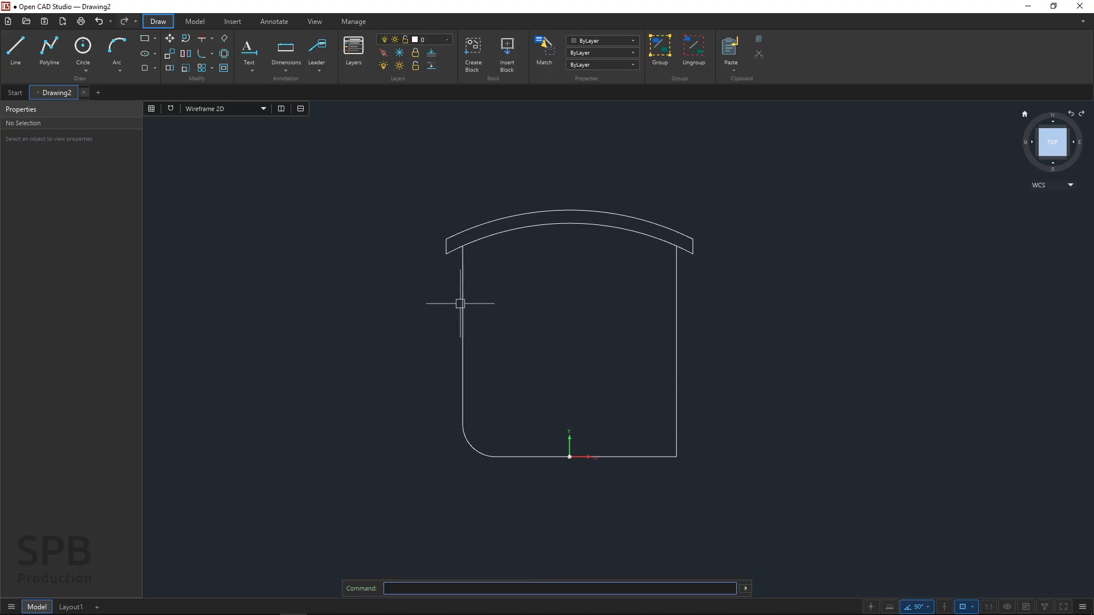
Fillet the seat's lower-right corner with the same 80 radius and compare the outline with the PDF reference
left_click(203, 53)
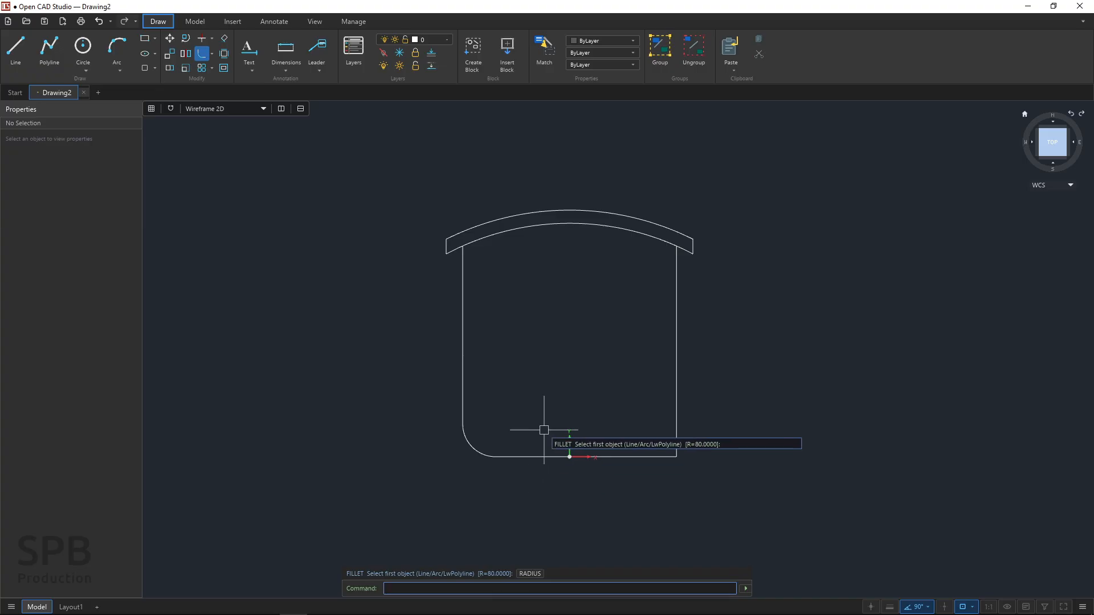
left_click(630, 456)
left_click(676, 410)
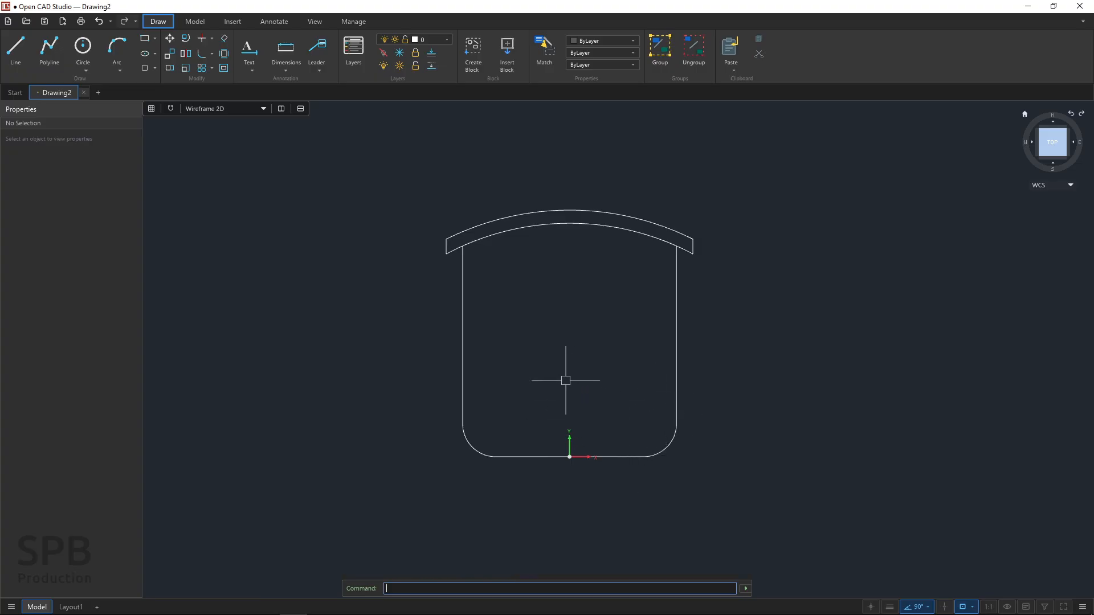
key("alt+Tab")
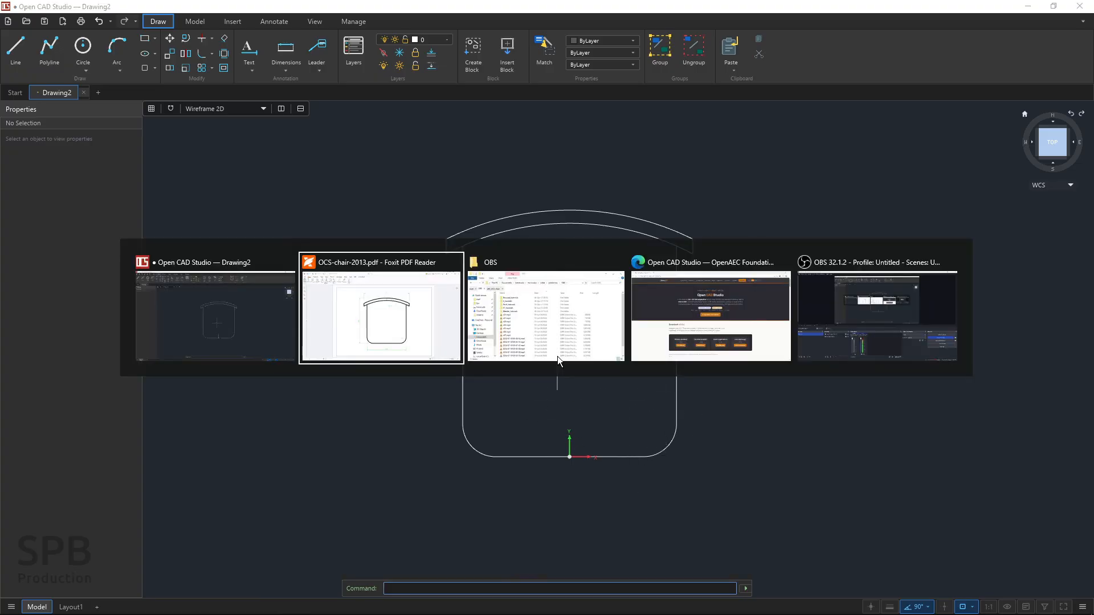
key("ctrl")
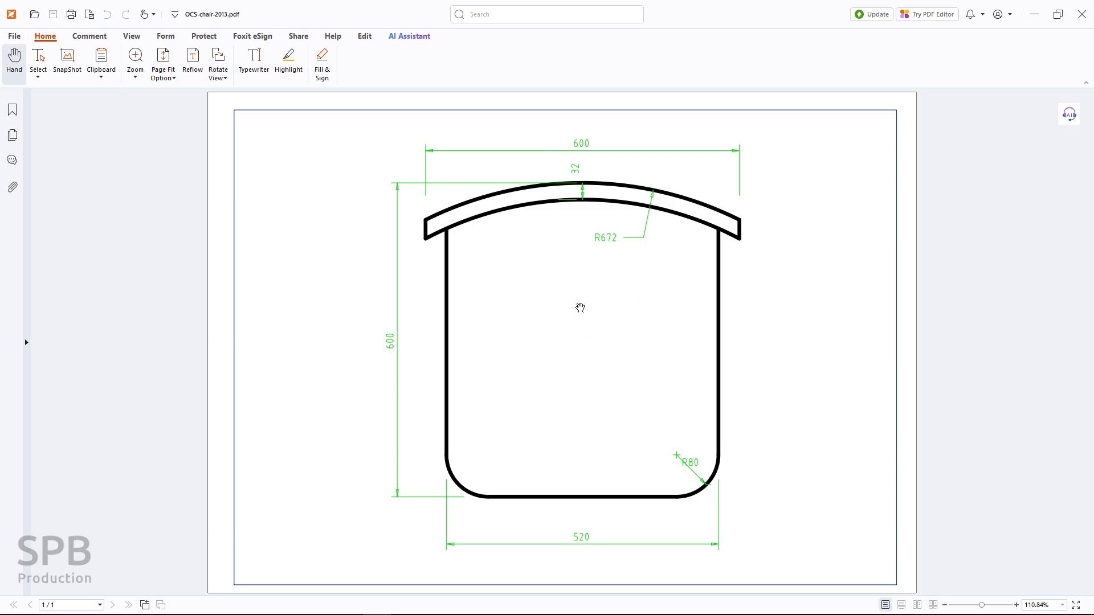
key("alt+Tab")
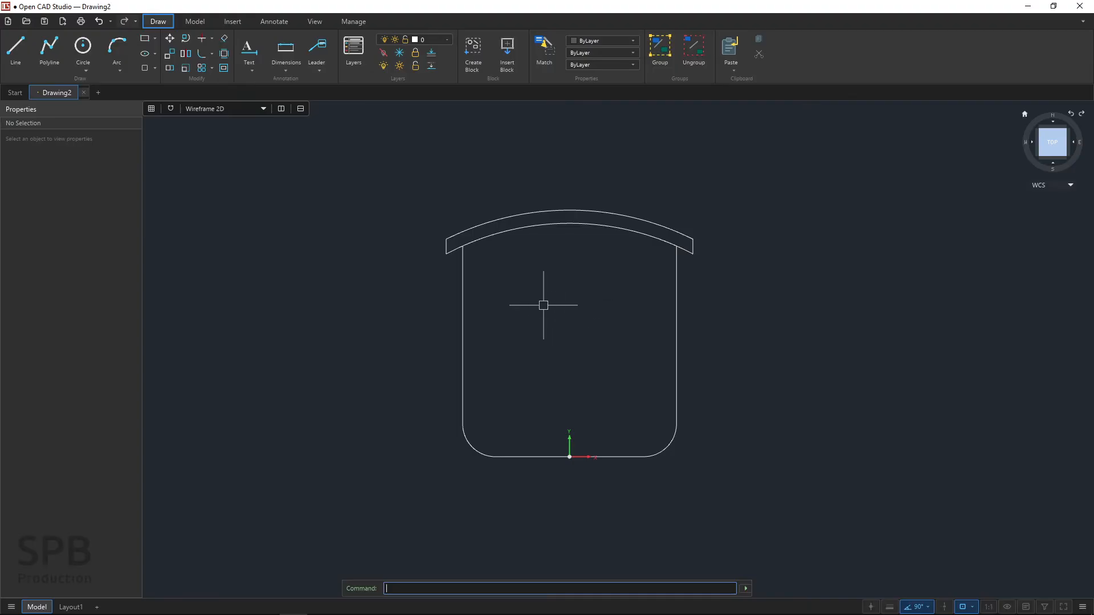
left_click(403, 181)
left_click(772, 496)
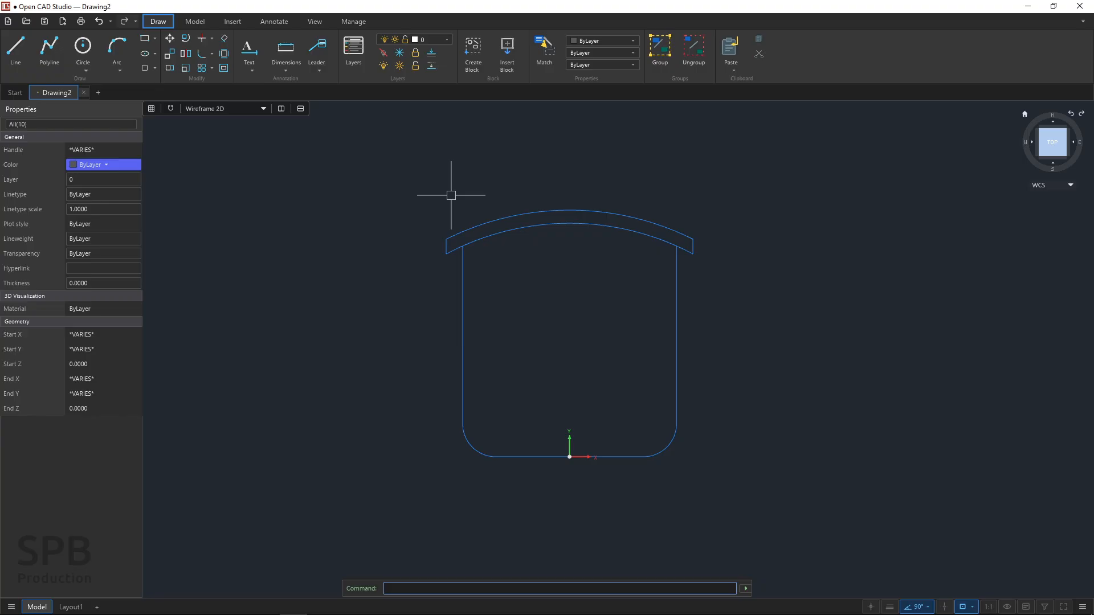
key("Escape")
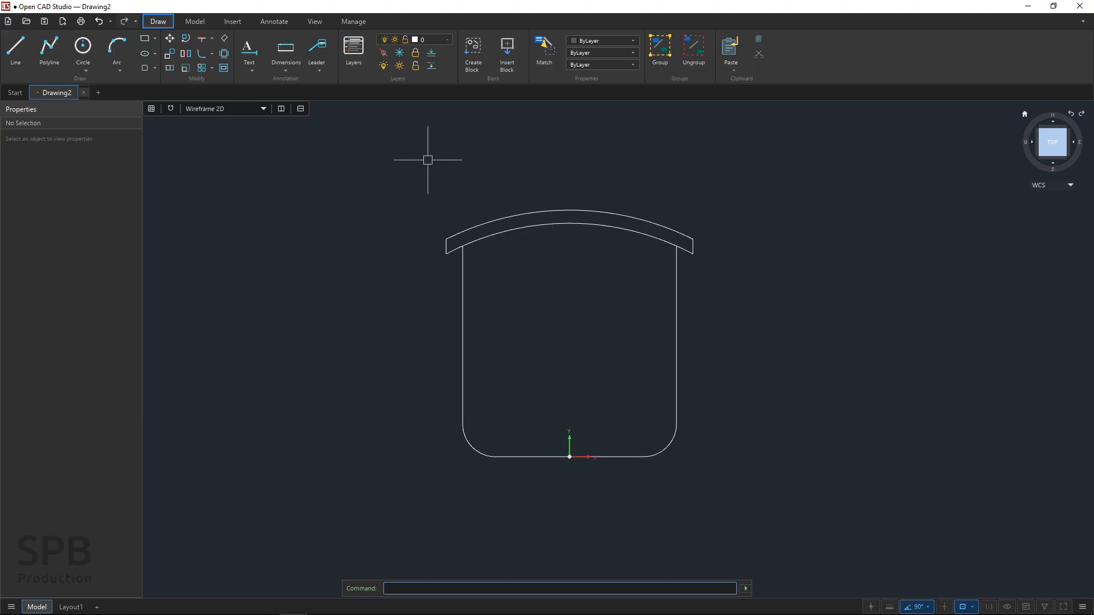
Create a new layer named Geometry
left_click(353, 57)
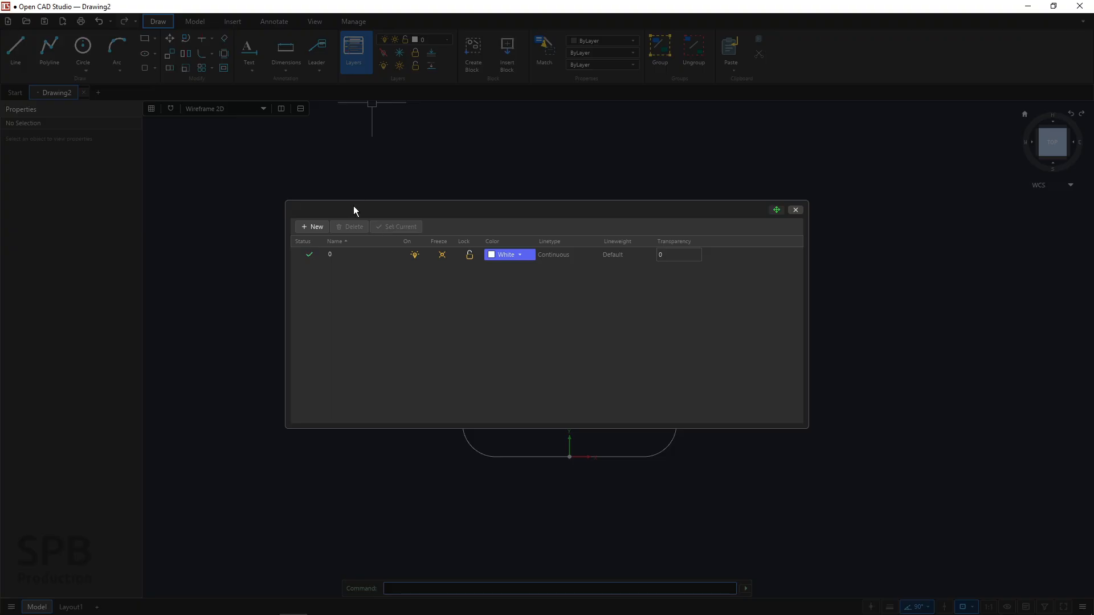
left_click(314, 228)
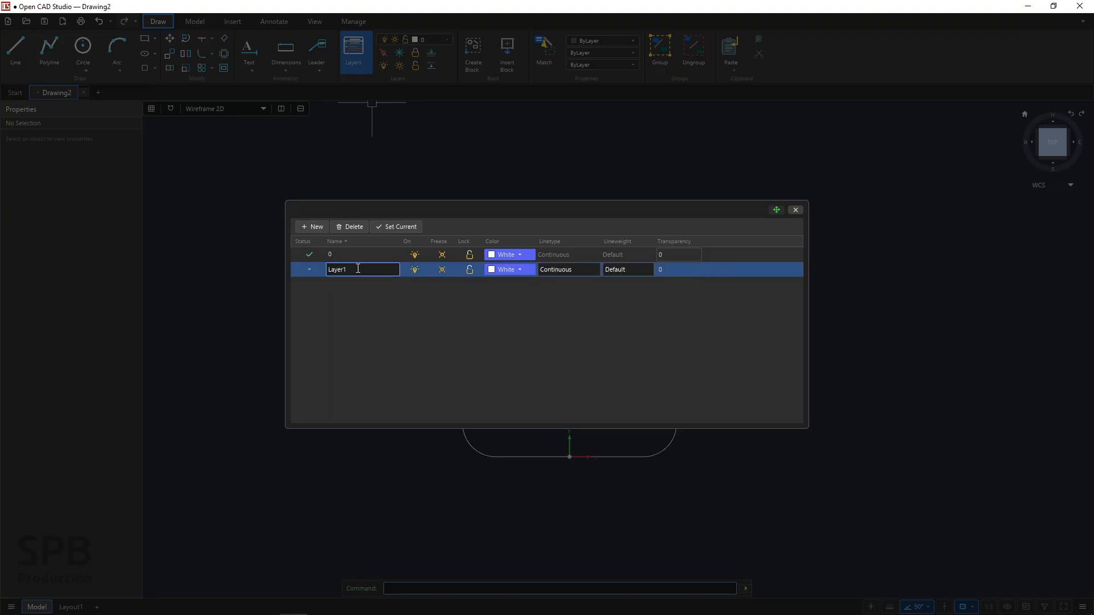
left_click_drag(355, 269, 319, 271)
type("Geometry")
key("Return")
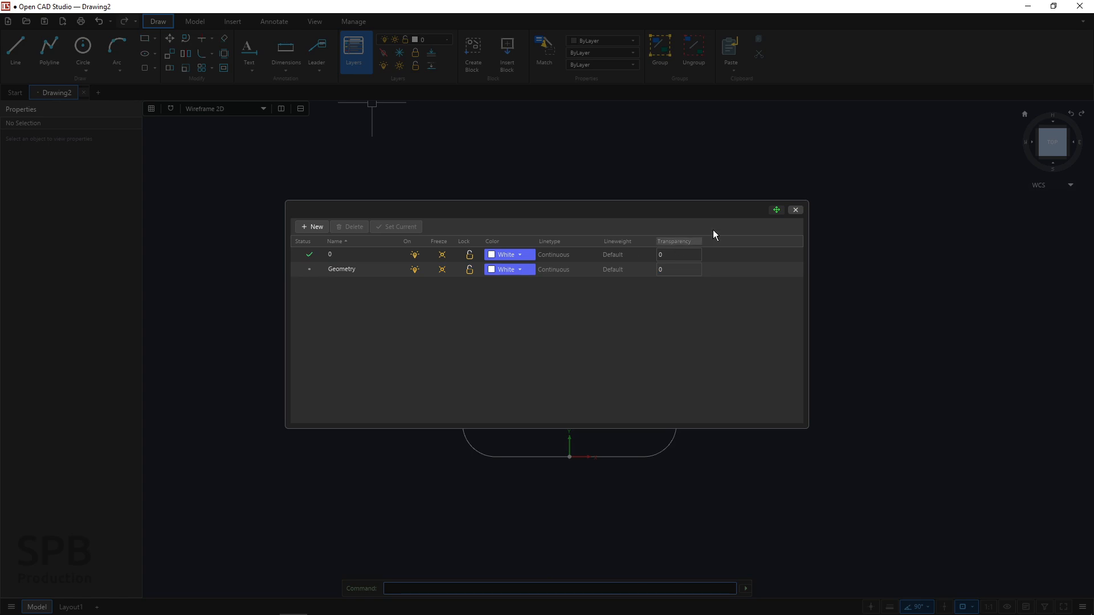
left_click(795, 209)
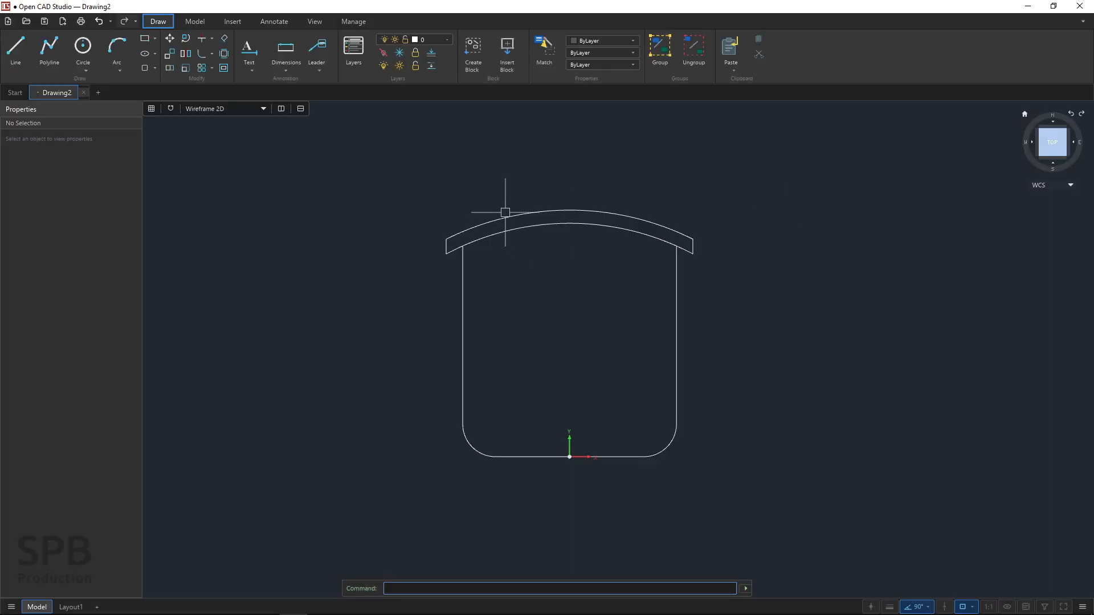
Assign all objects of the chair outline to the Geometry layer and check the layer of the inner backrest arc
mouse_move(393, 178)
left_mouse_down()
mouse_move(762, 479)
mouse_move(775, 507)
left_mouse_up()
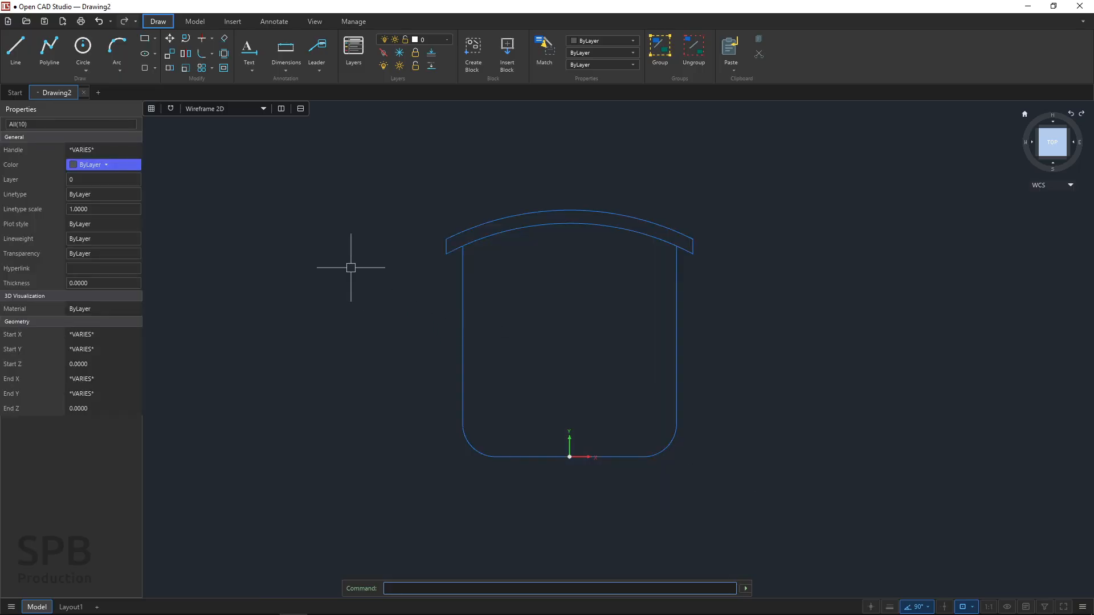
left_click(27, 124)
left_click(102, 180)
left_click(93, 207)
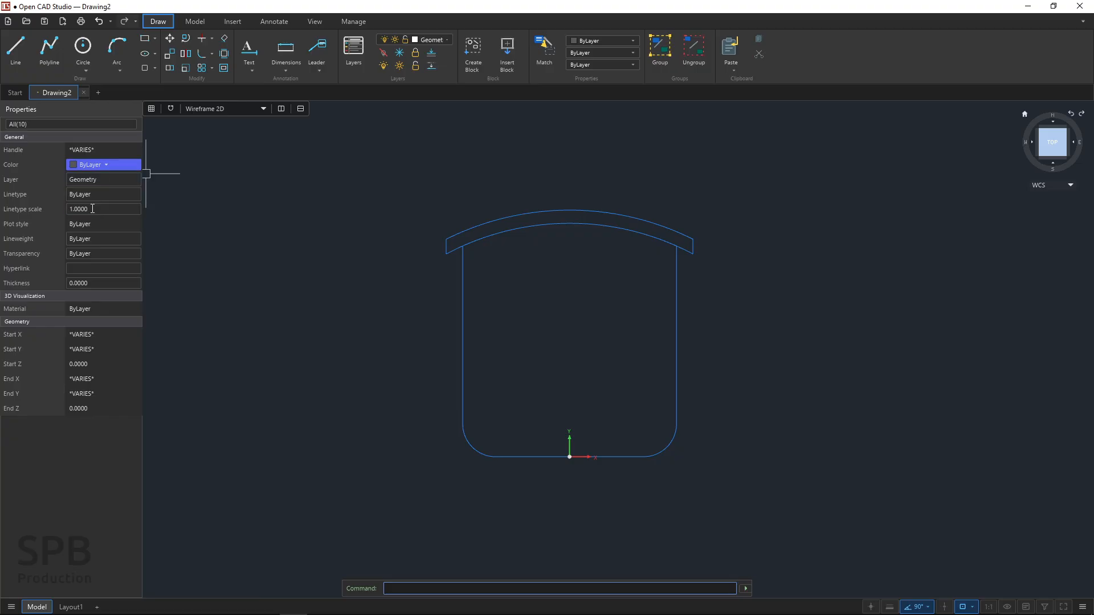
left_click(412, 300)
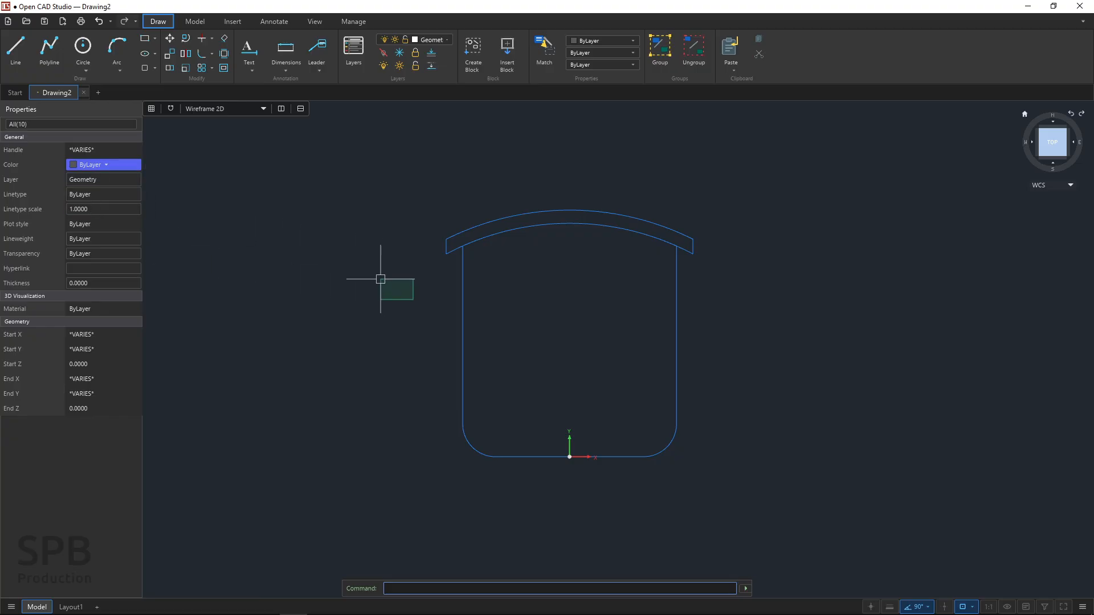
left_click(381, 279)
key("Escape")
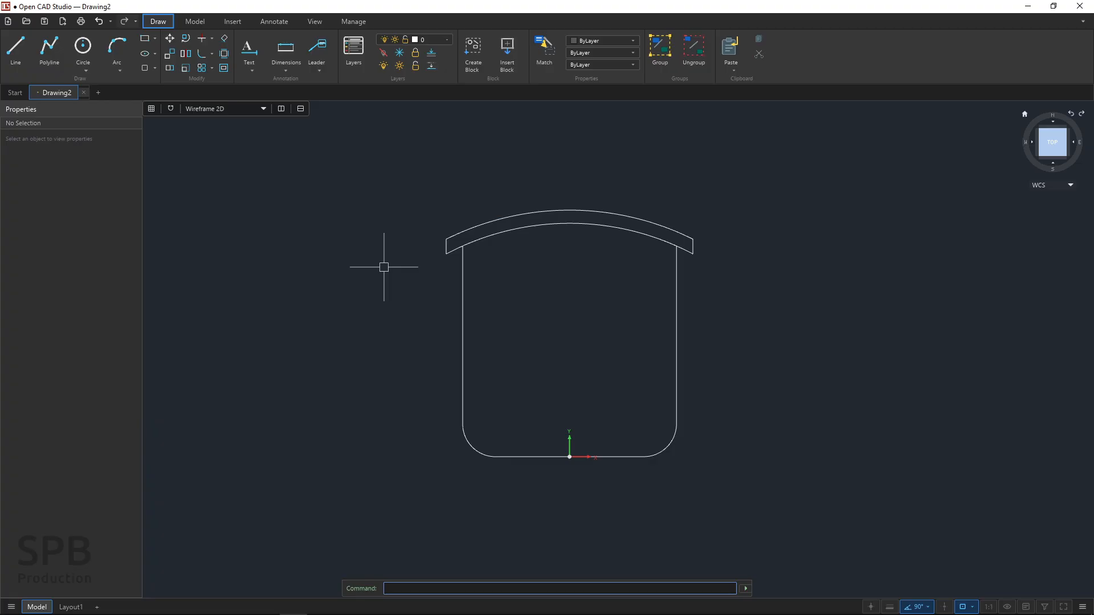
left_click(553, 224)
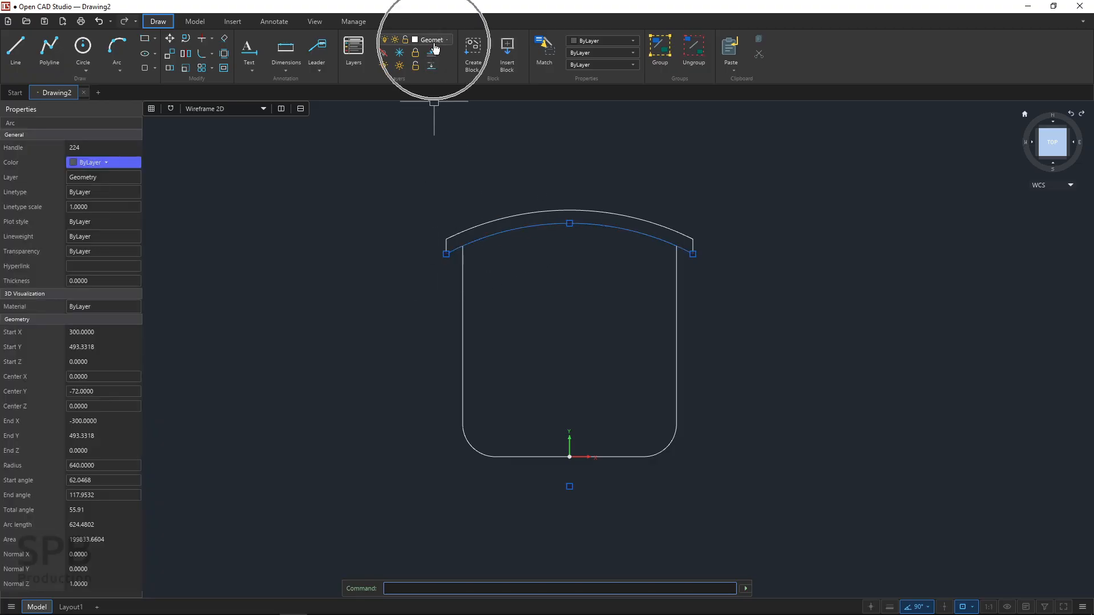
key("Escape")
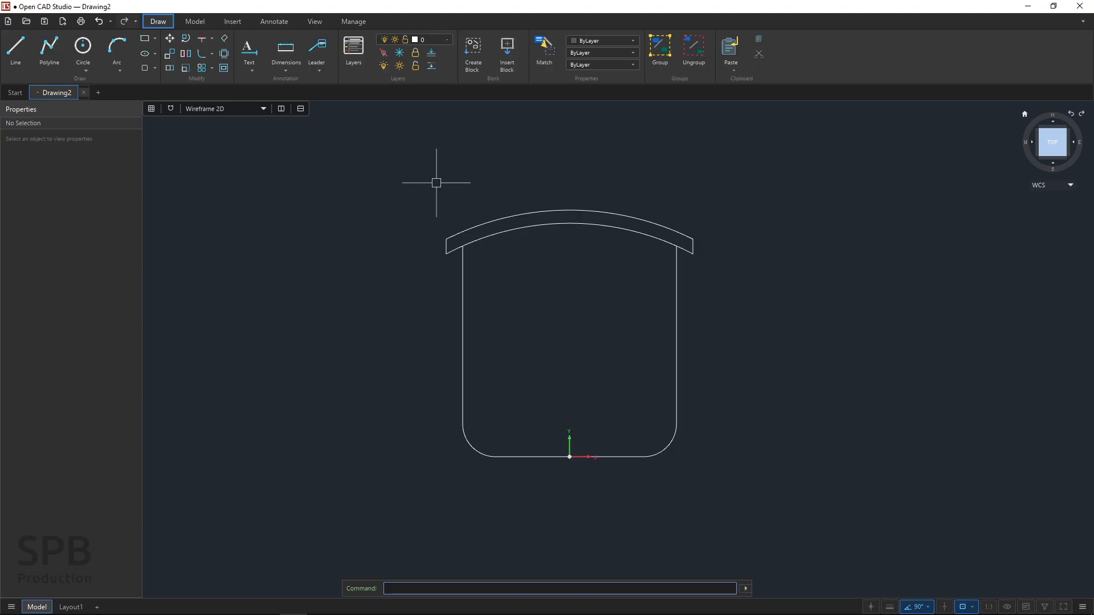
Test the Geometry layer's visibility by turning the layer off and back on
left_click(353, 57)
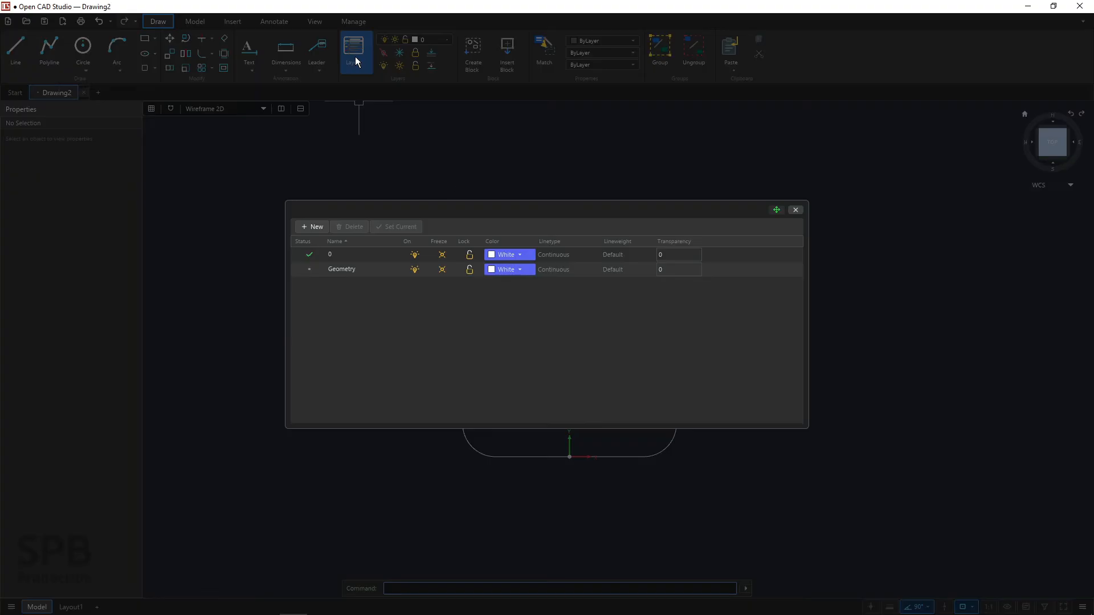
left_click(415, 269)
left_click(795, 210)
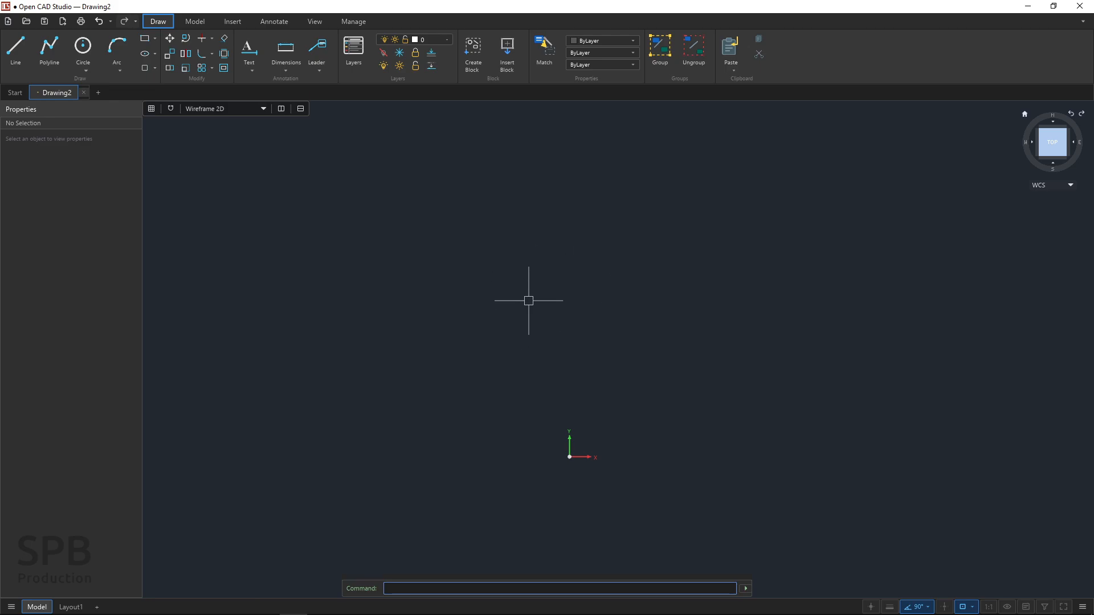
left_click(350, 57)
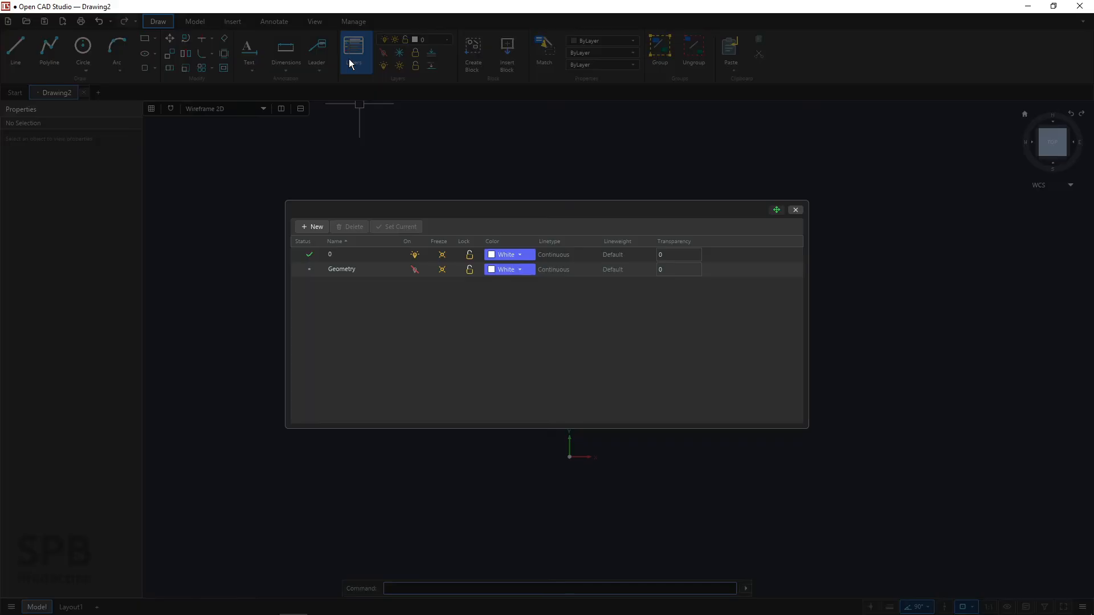
left_click(415, 276)
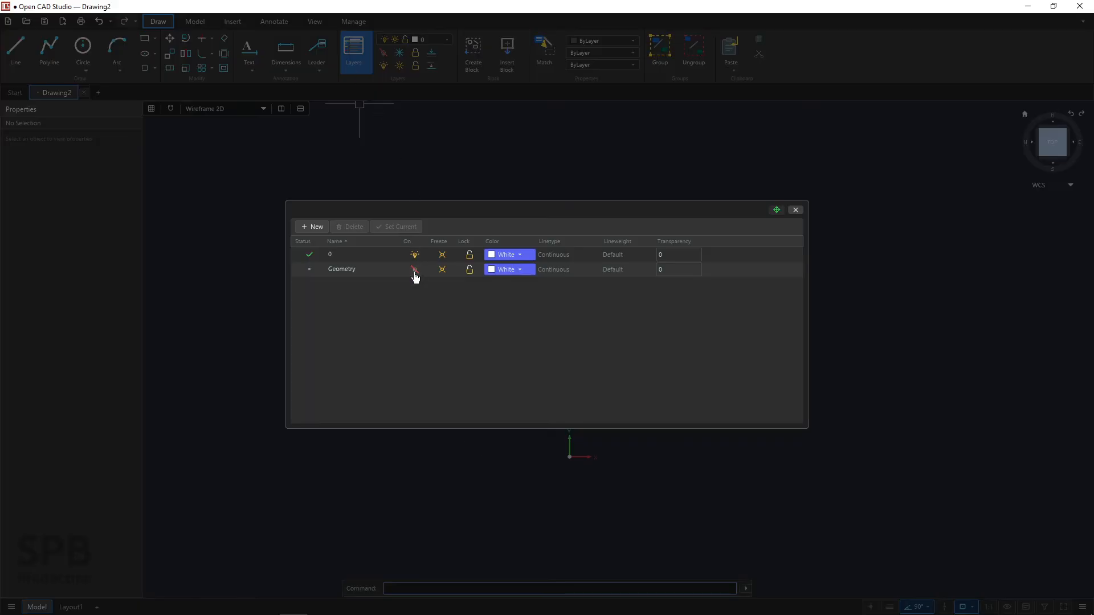
left_click(795, 211)
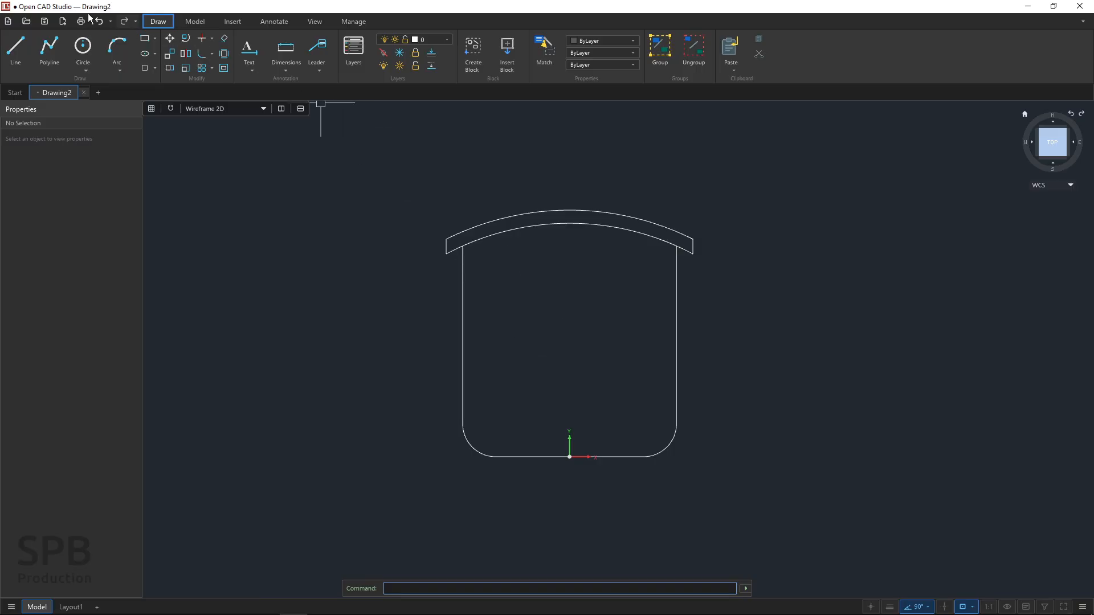
Switch to the web browser and view the Open CAD Studio download page
key("alt+Tab")
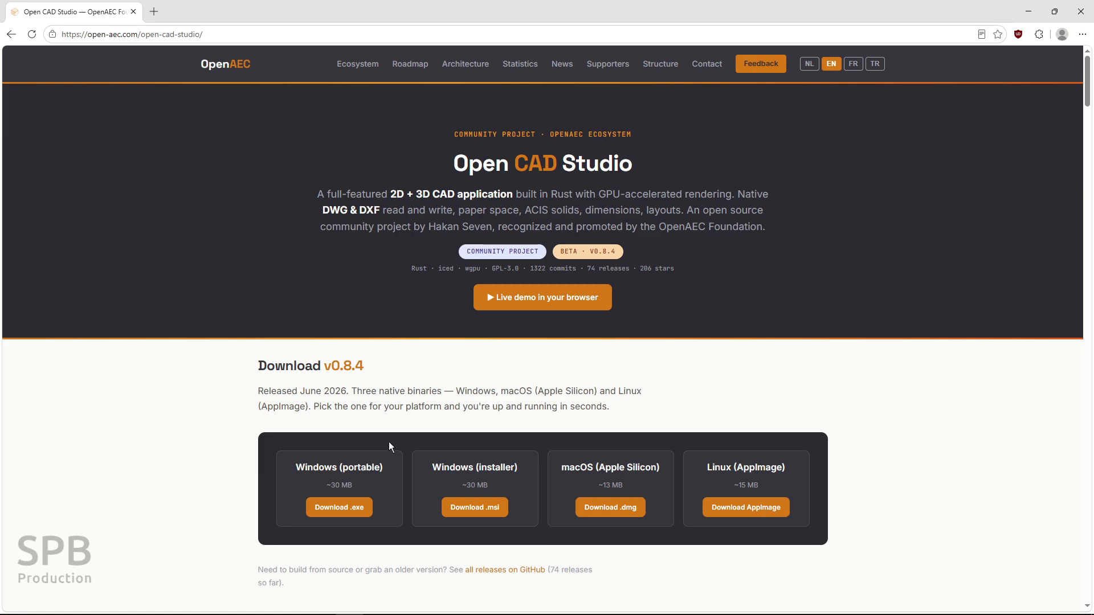
key("ctrl")
key("ctrl")
key("ctrl")
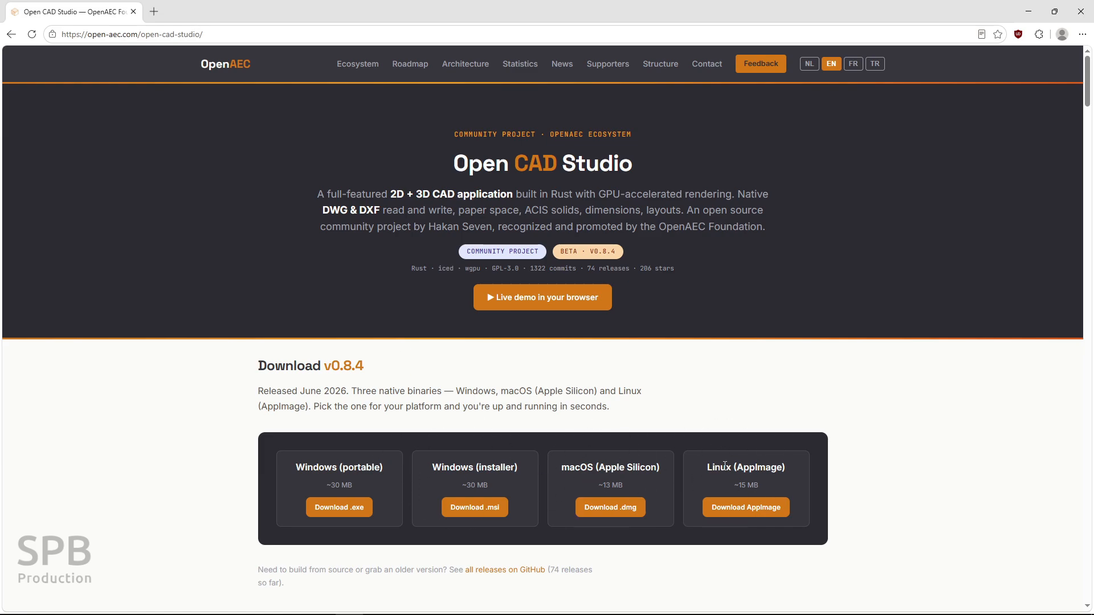